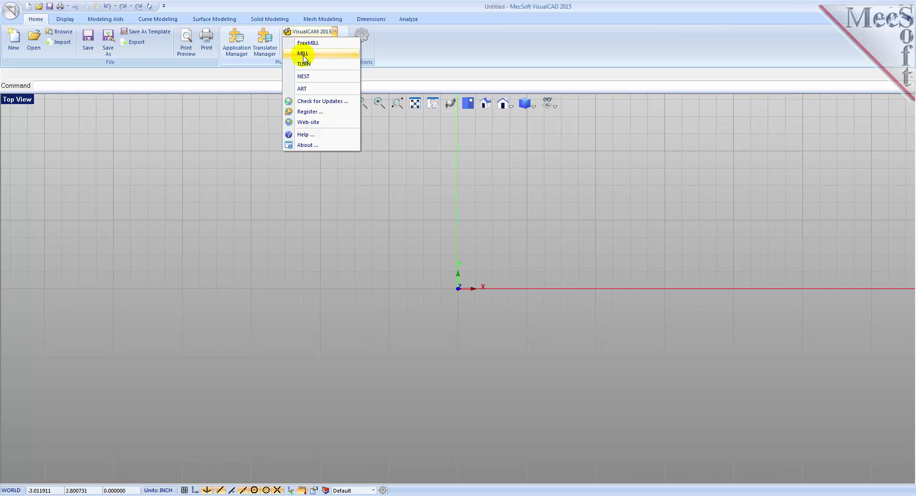
# Load the VisualCAM MILL module, dock the Machining Objects browser below the Machining Browser, and enlarge the Machining Browser area.
pyautogui.click(304, 54)
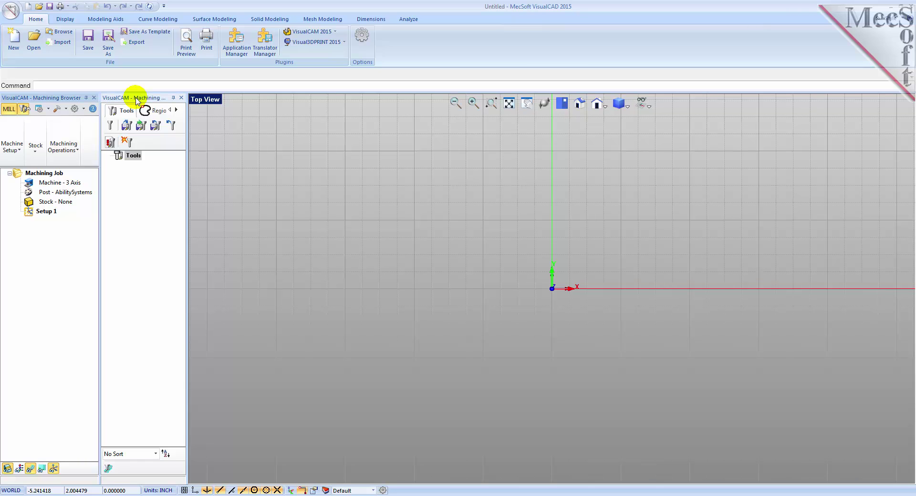
pyautogui.moveTo(136, 102); pyautogui.dragTo(398, 256)
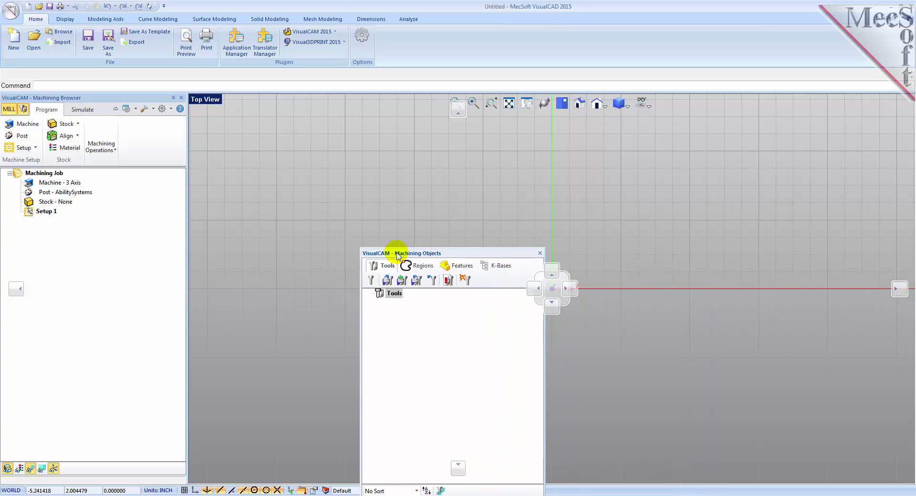
pyautogui.moveTo(399, 256); pyautogui.dragTo(94, 306)
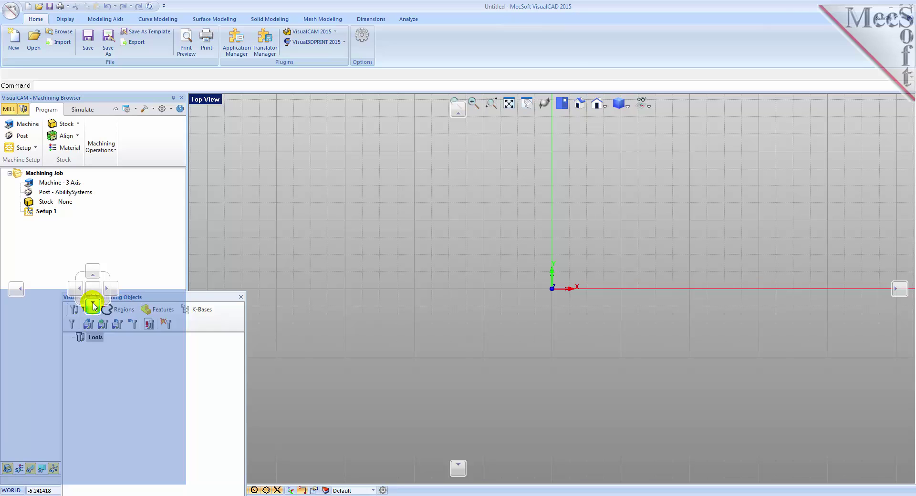
pyautogui.moveTo(94, 307); pyautogui.dragTo(94, 306)
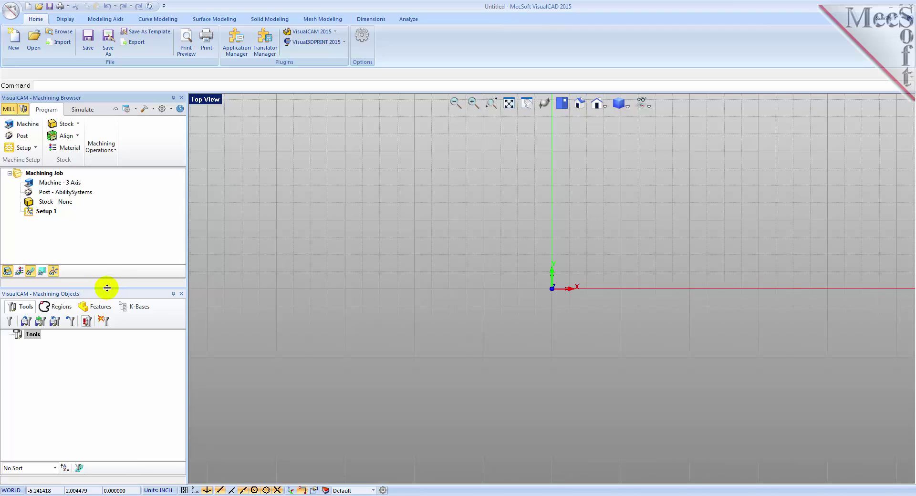
pyautogui.moveTo(107, 288); pyautogui.dragTo(106, 318)
pyautogui.moveTo(186, 265); pyautogui.dragTo(208, 267)
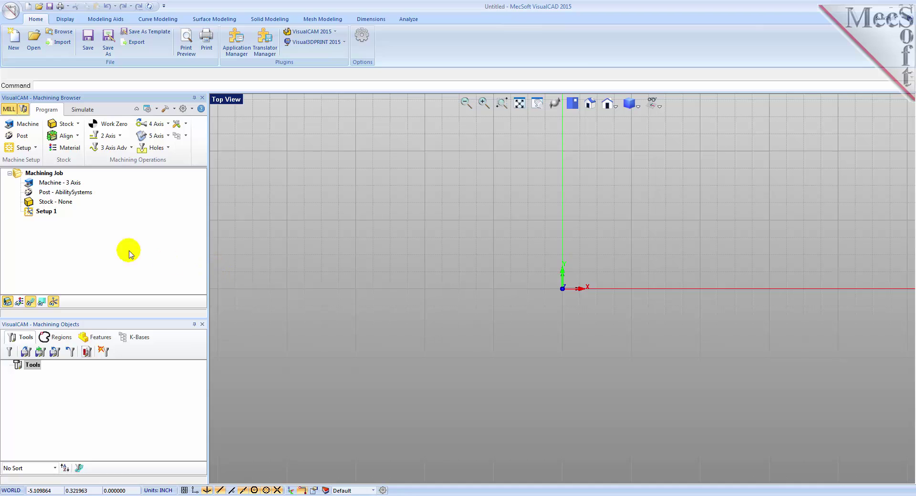
# Open the part file MILLQuickStartTutorial.vcp from the QuickStart folder and show it in an isometric view.
pyautogui.click(11, 12)
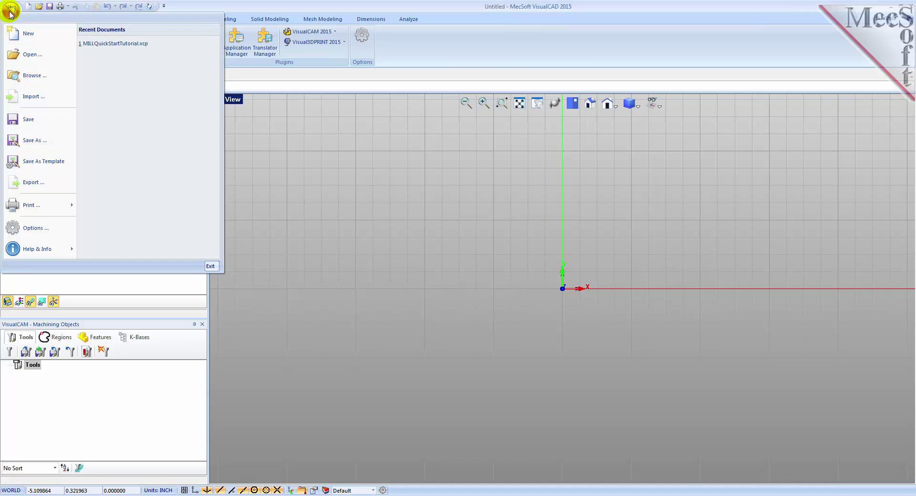
pyautogui.click(20, 56)
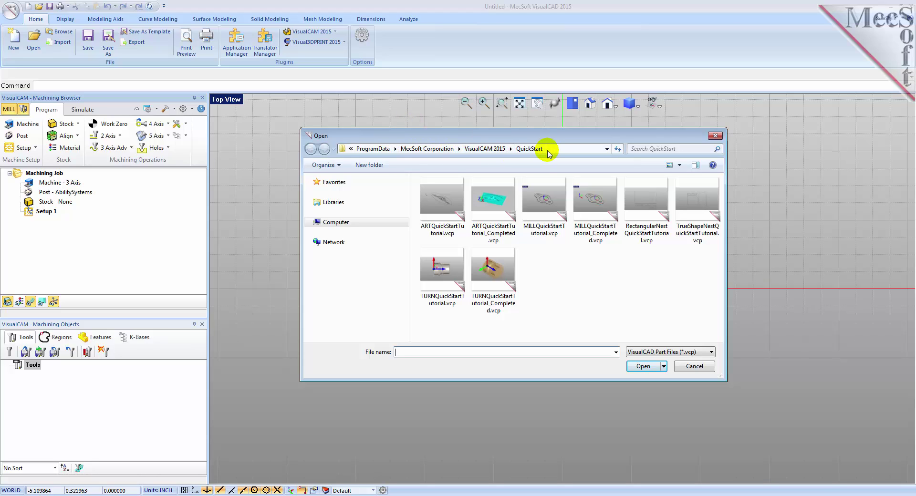
pyautogui.click(542, 238)
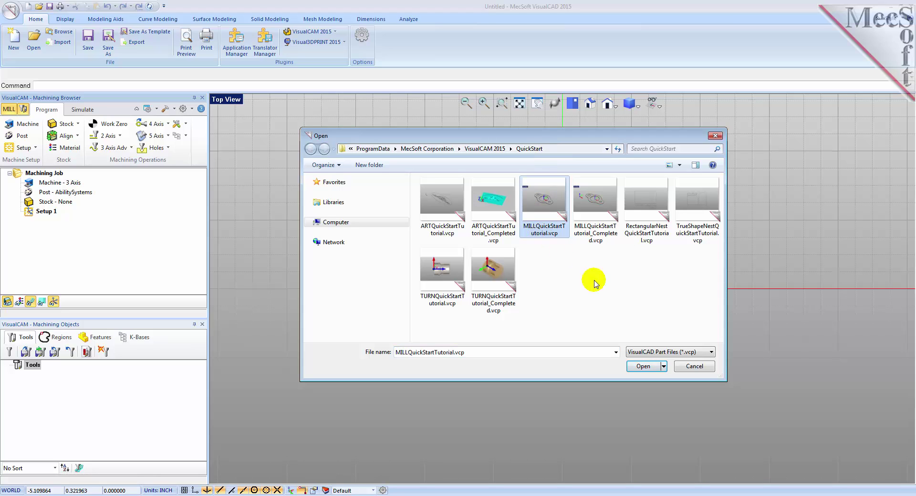
pyautogui.click(639, 366)
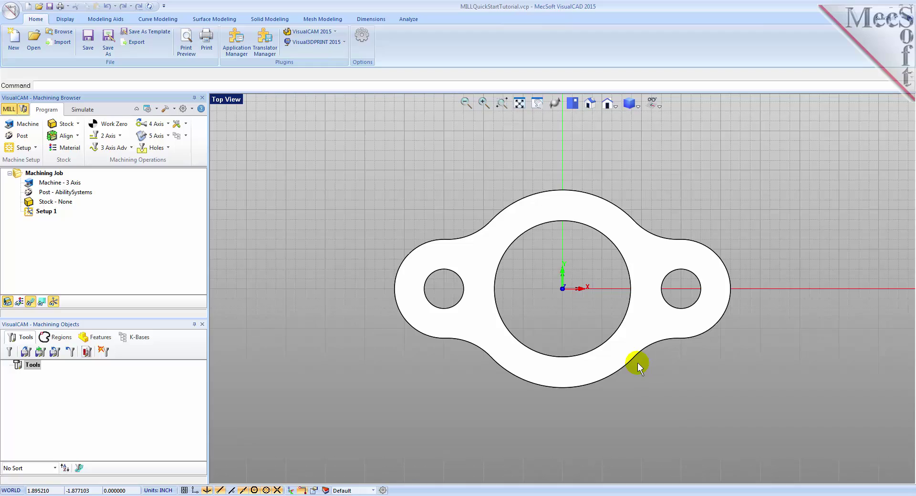
pyautogui.click(590, 109)
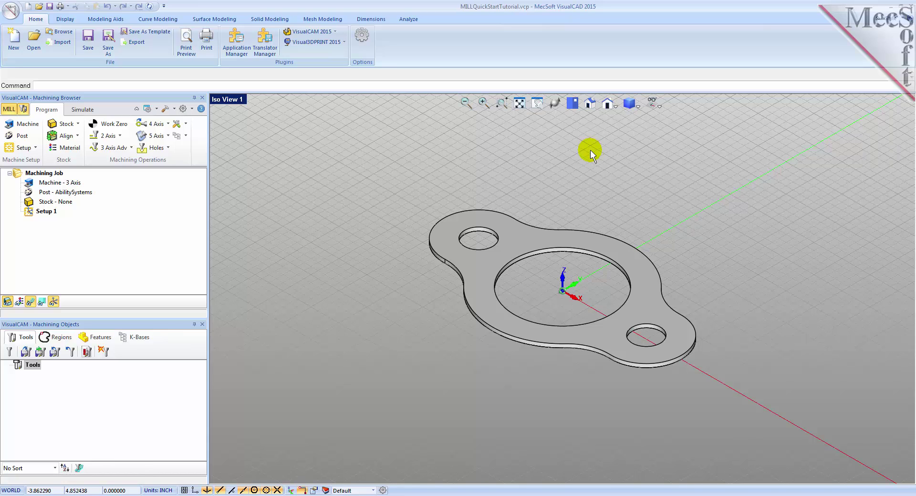
# Define the machine tool manually as a 3 Axis machine.
pyautogui.click(21, 125)
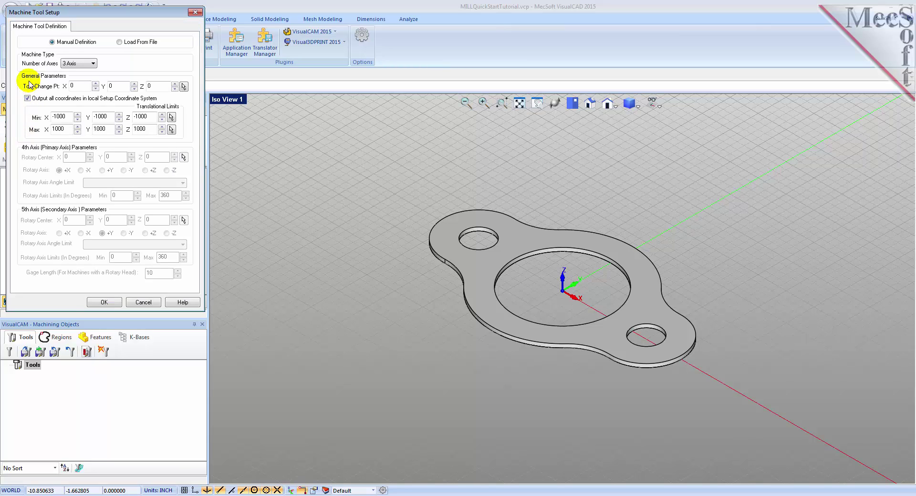
pyautogui.click(89, 66)
pyautogui.click(90, 68)
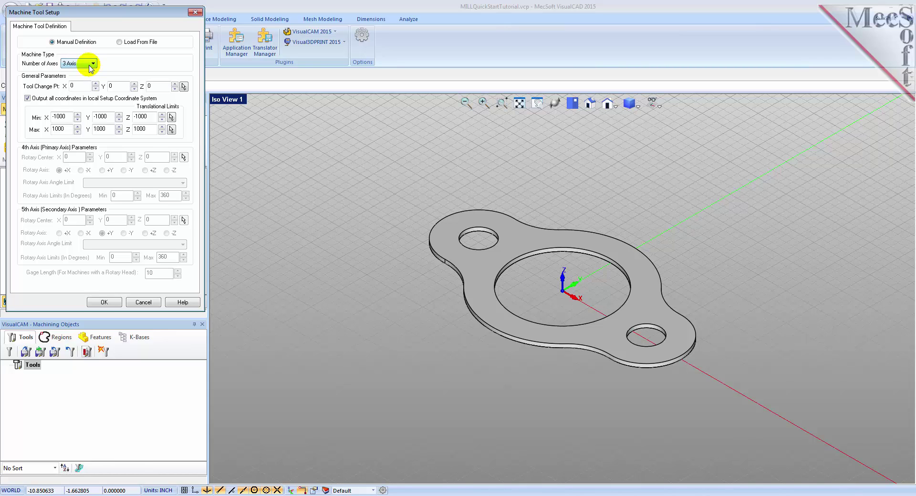
pyautogui.click(105, 302)
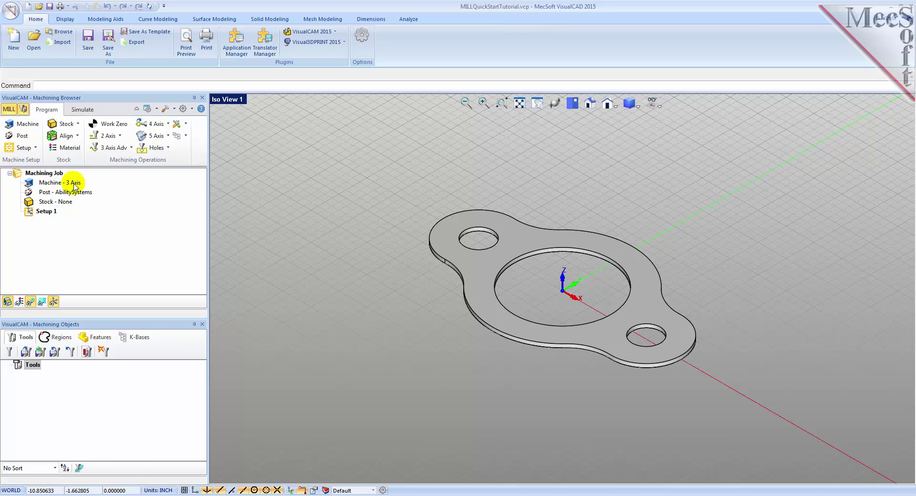
# Set the current post-processor to Haas with the posted file extension .nc.
pyautogui.click(21, 138)
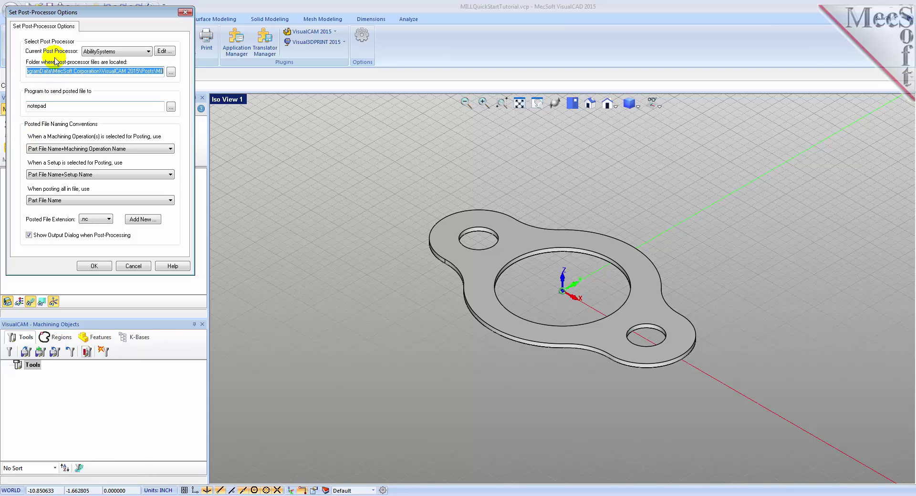
pyautogui.click(148, 52)
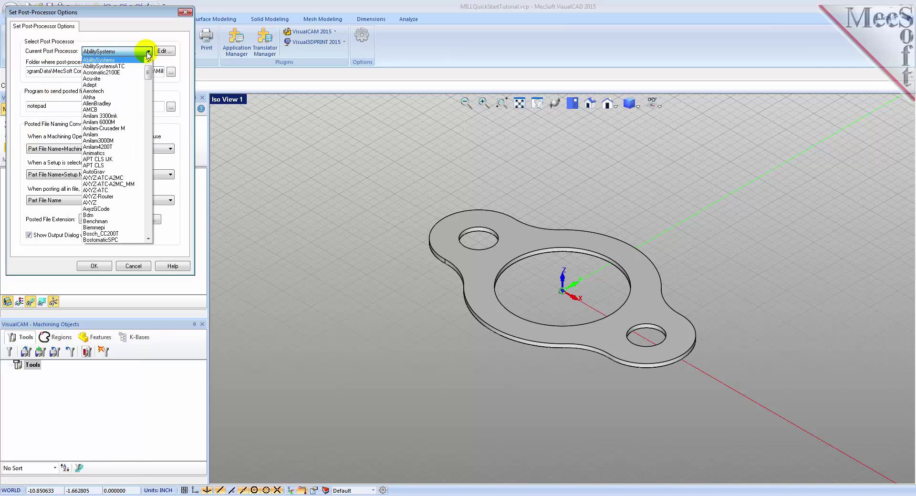
pyautogui.moveTo(148, 72); pyautogui.dragTo(150, 133)
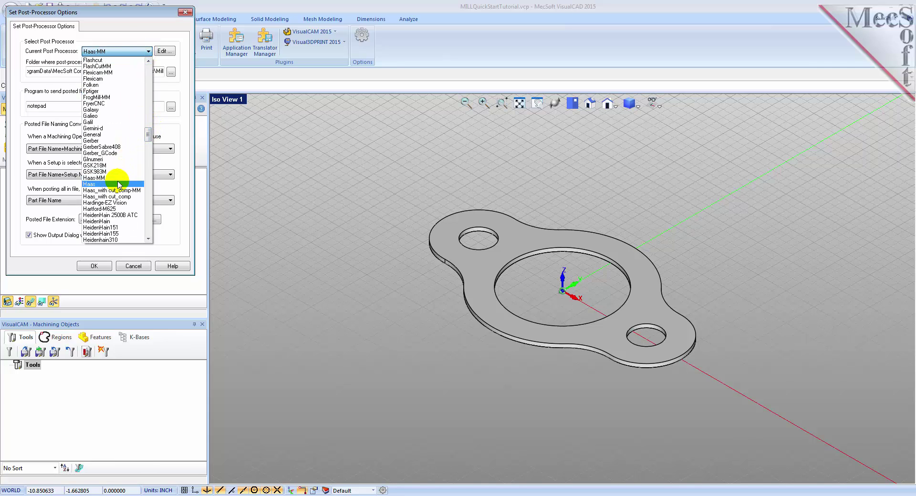
pyautogui.click(118, 181)
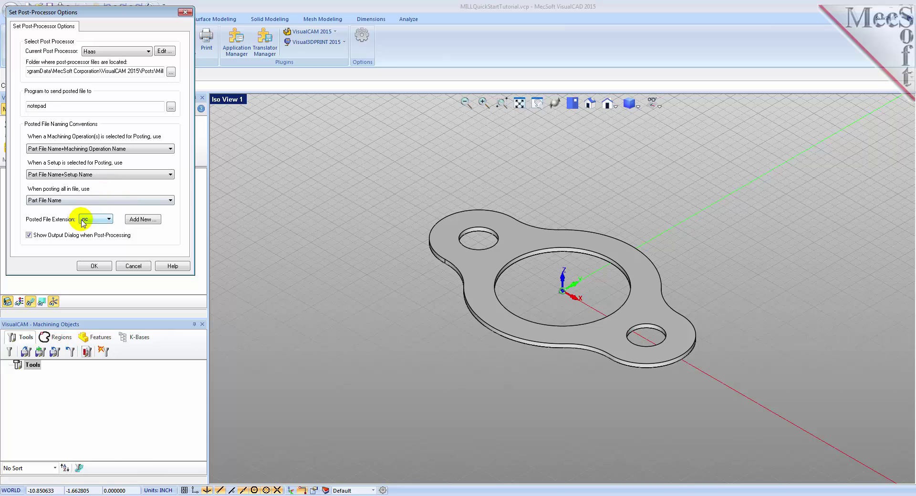
pyautogui.click(108, 220)
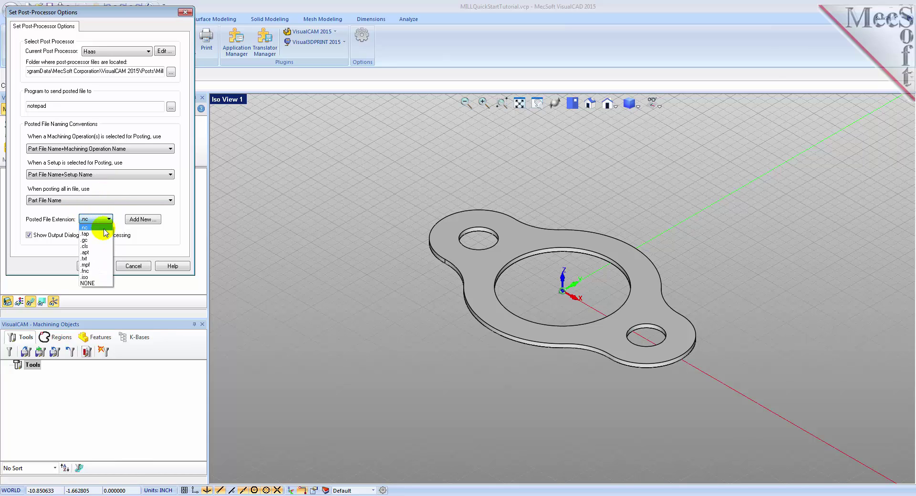
pyautogui.click(104, 228)
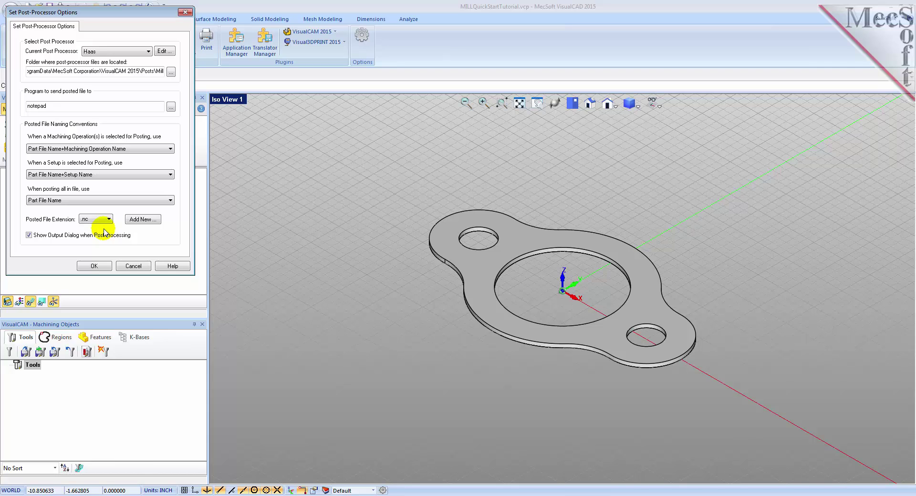
pyautogui.click(95, 265)
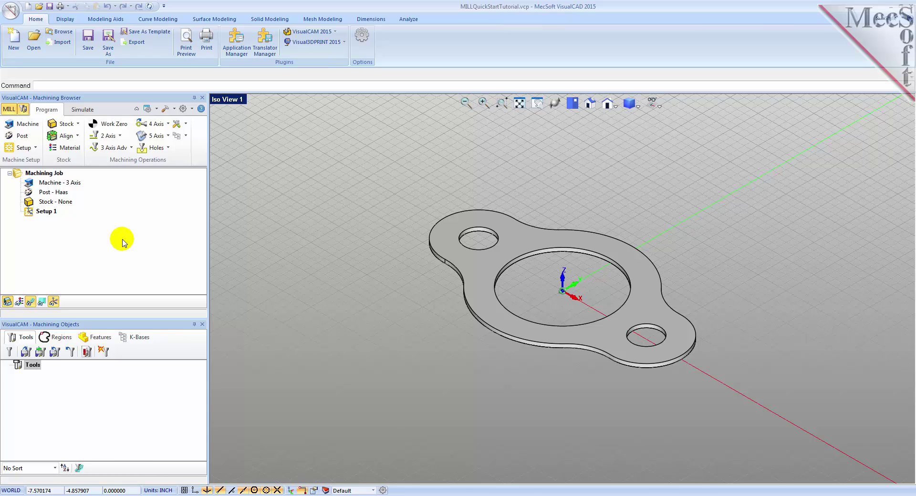
# Create a box stock around the part with length 10.0 and width 6.0 inches.
pyautogui.click(77, 127)
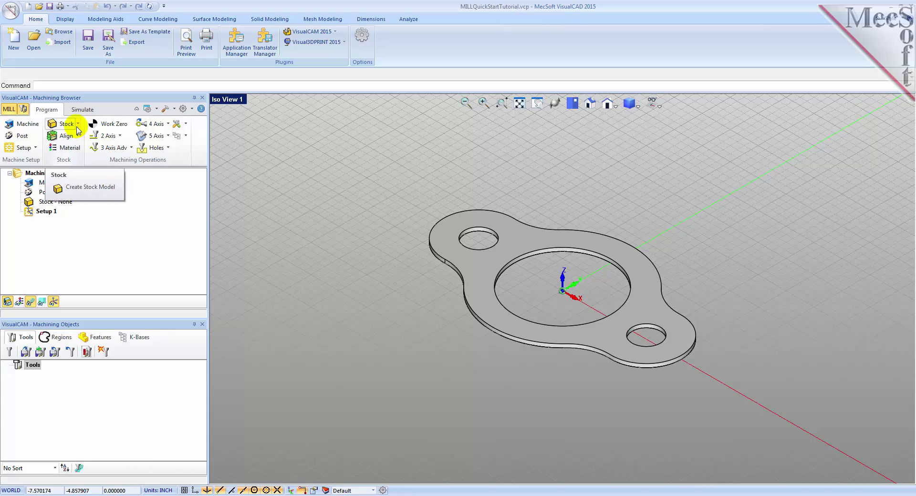
pyautogui.click(78, 127)
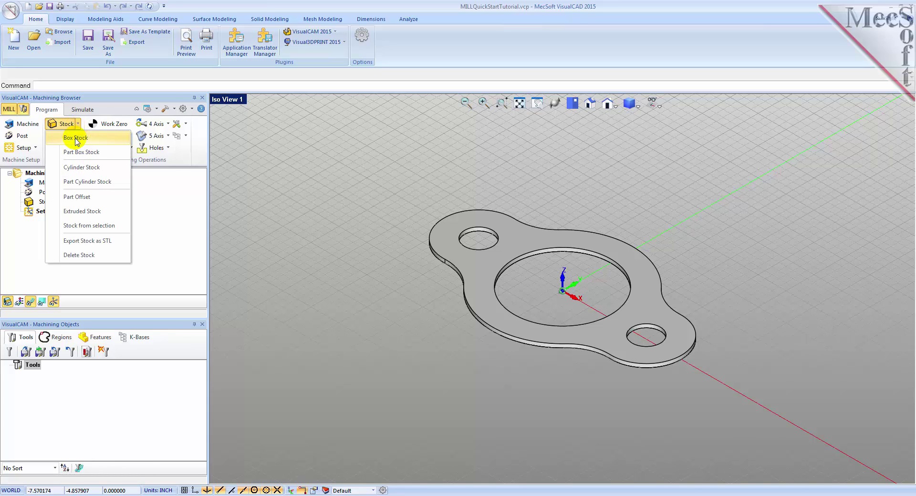
pyautogui.click(76, 140)
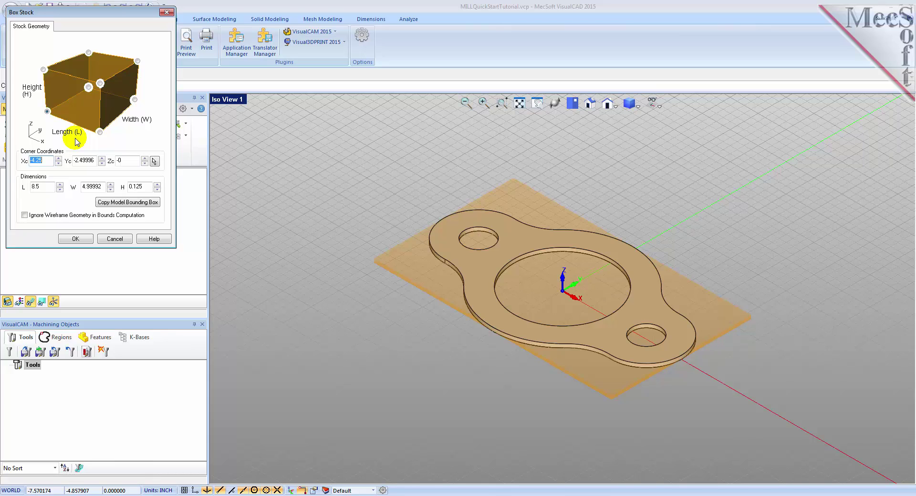
pyautogui.doubleClick(29, 187)
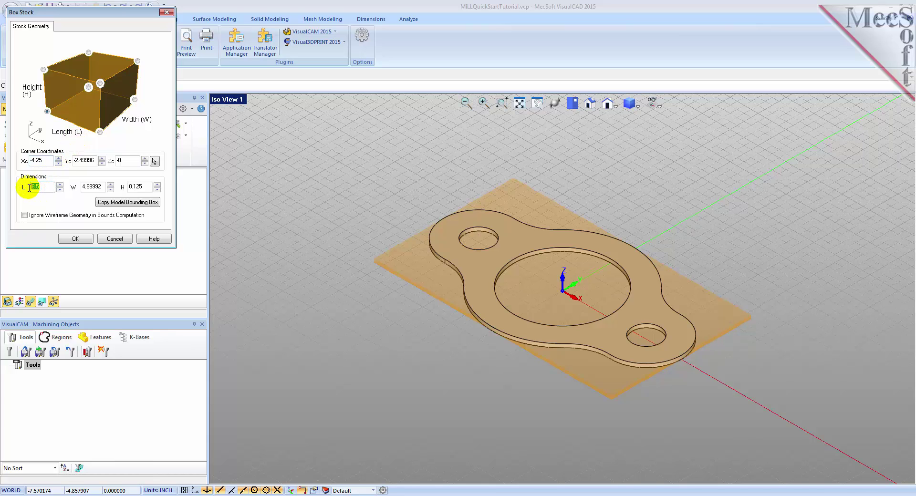
pyautogui.write('10')
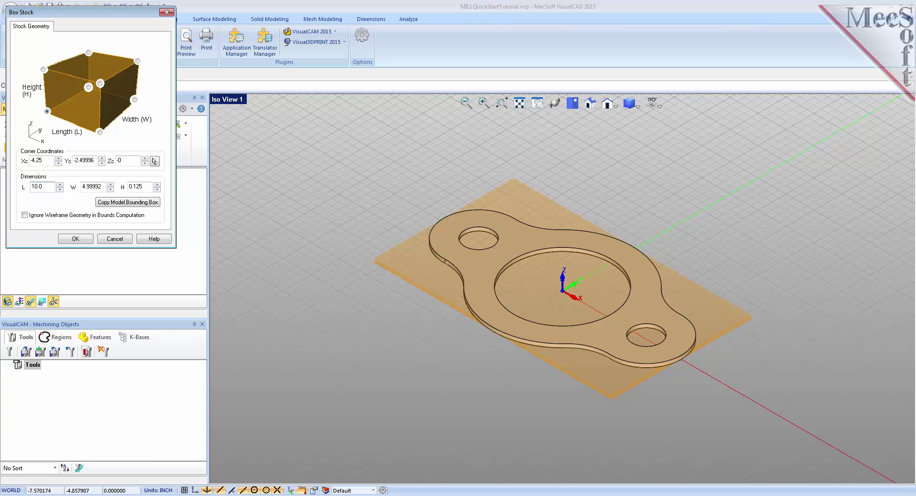
pyautogui.doubleClick(102, 188)
pyautogui.write('6.2')
pyautogui.press('BackSpace')
pyautogui.write('0')
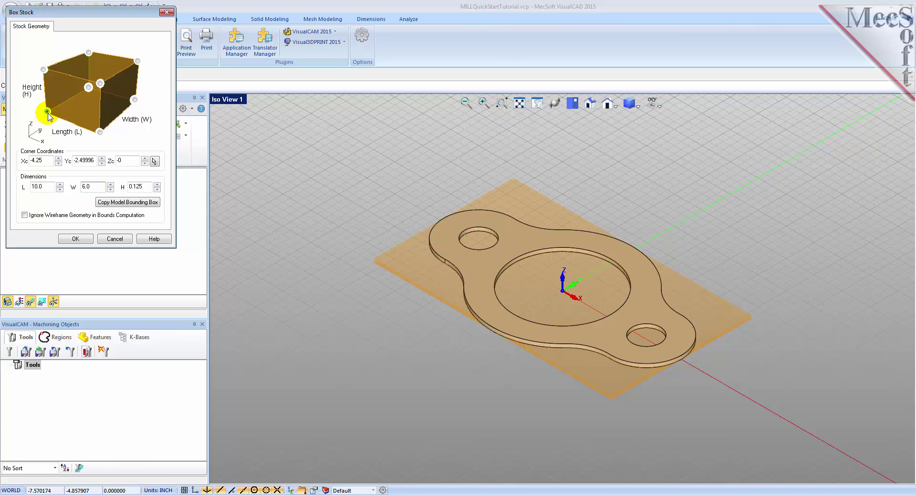
pyautogui.click(75, 238)
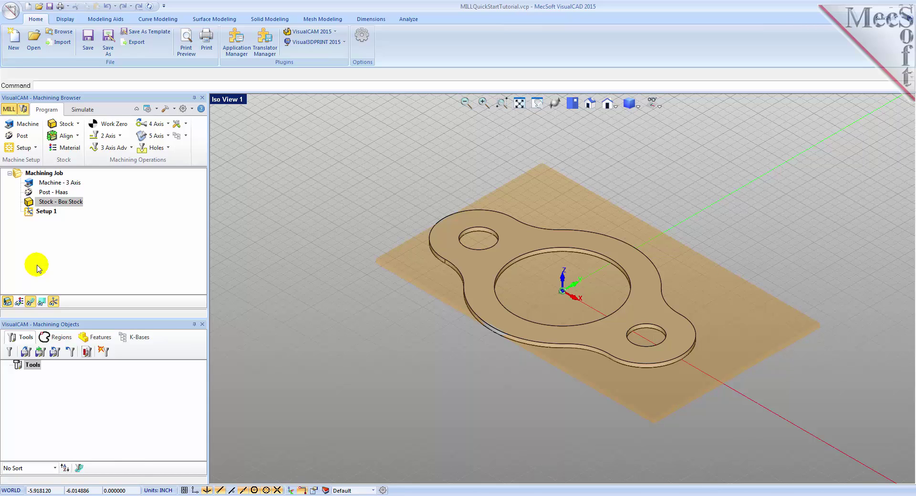
# Align the box stock to the part with Z alignment Top and XY alignment Center, and check it from above.
pyautogui.click(73, 138)
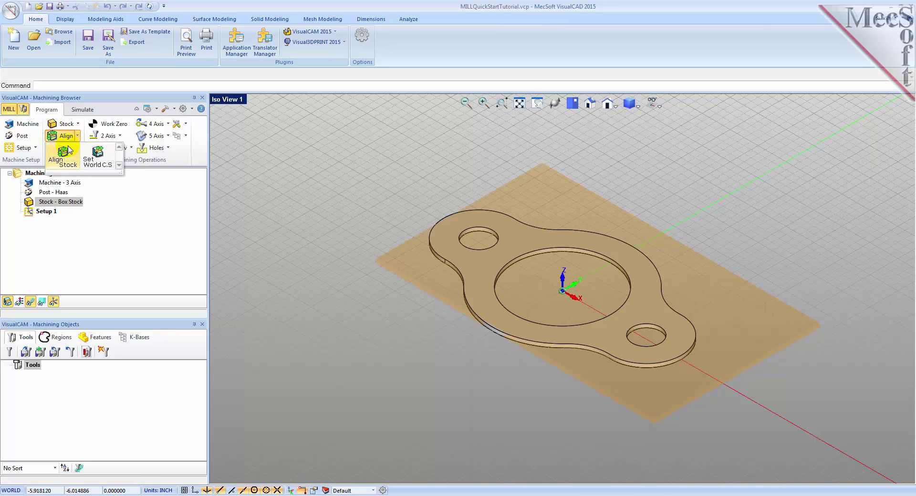
pyautogui.click(64, 158)
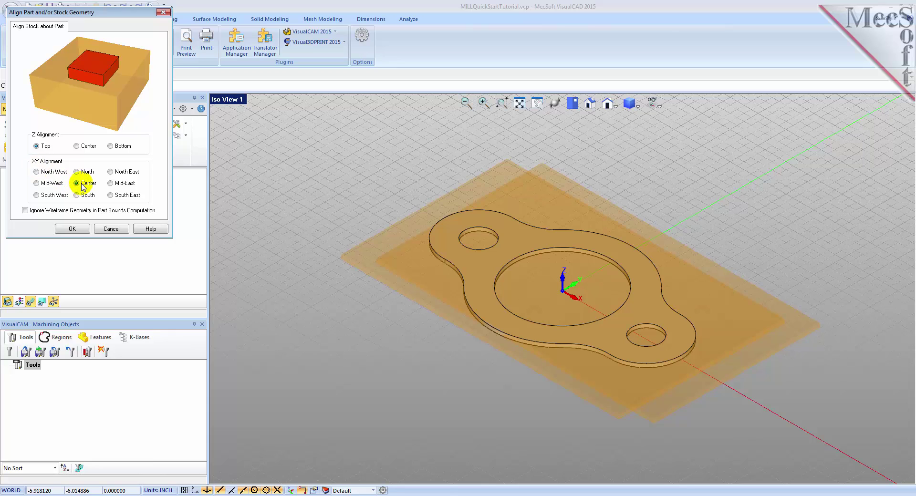
pyautogui.click(77, 229)
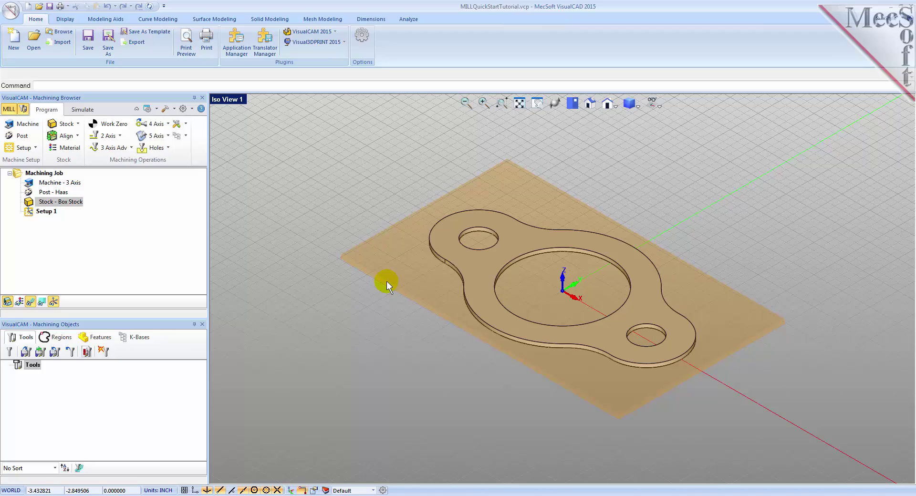
pyautogui.click(572, 103)
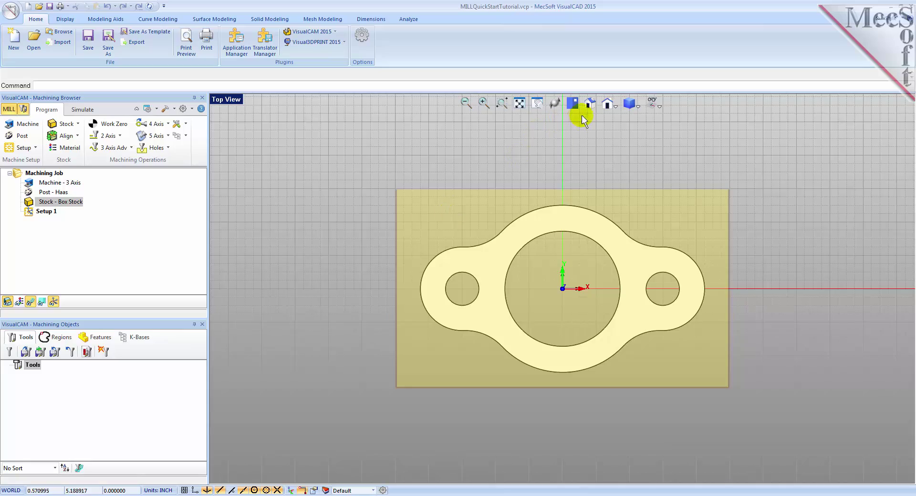
pyautogui.click(589, 103)
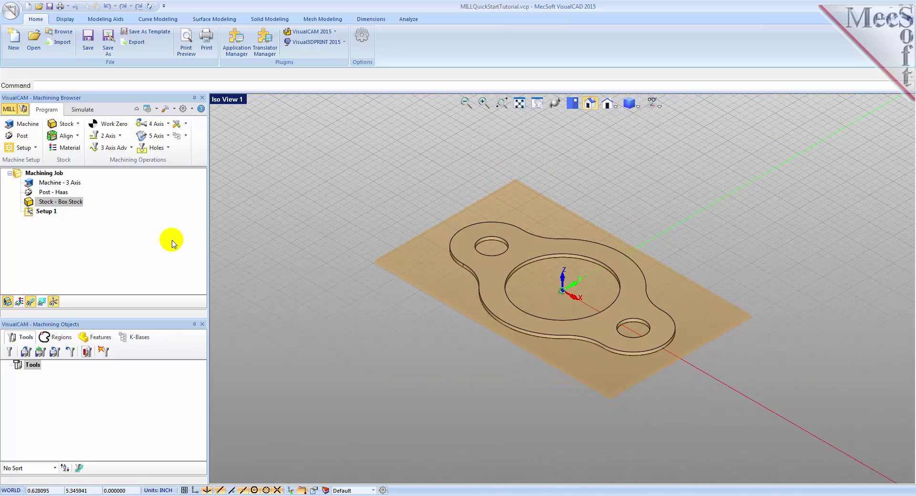
# Set the stock material to WOOD from the FeedsSpeedsDataINCH.xml material file.
pyautogui.click(69, 149)
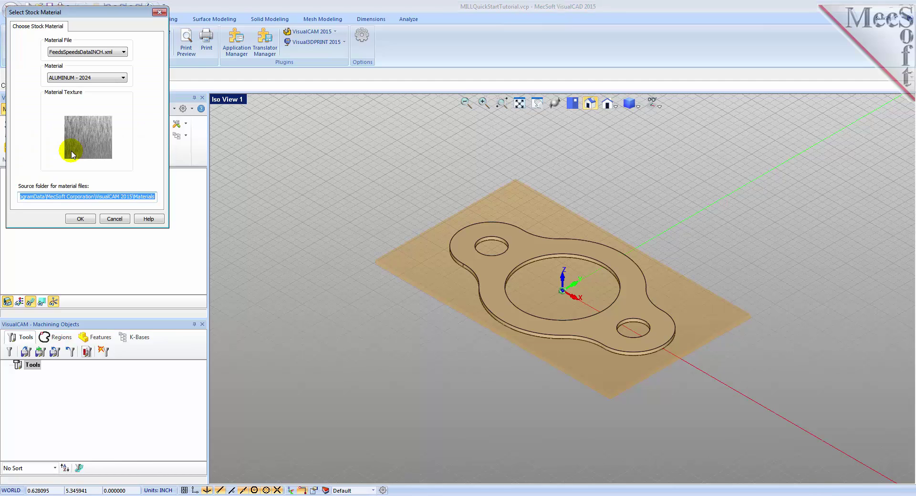
pyautogui.click(122, 78)
pyautogui.moveTo(123, 92); pyautogui.dragTo(123, 191)
pyautogui.click(86, 266)
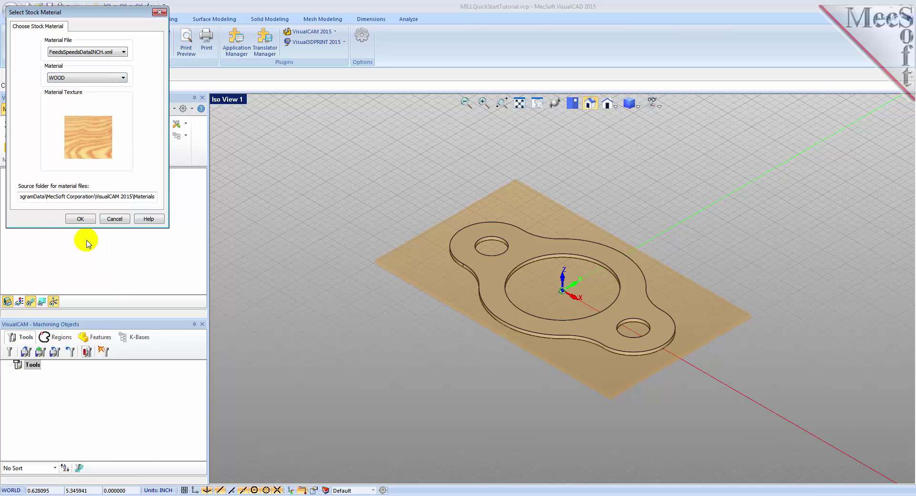
pyautogui.click(80, 219)
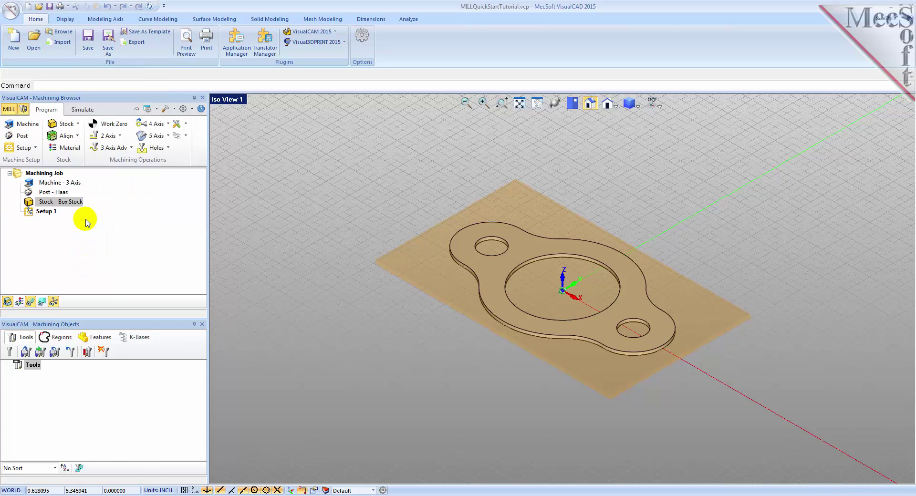
# Show the stock's material texture, and locate the world coordinate system on the stock box at Highest Z, South West.
pyautogui.click(20, 302)
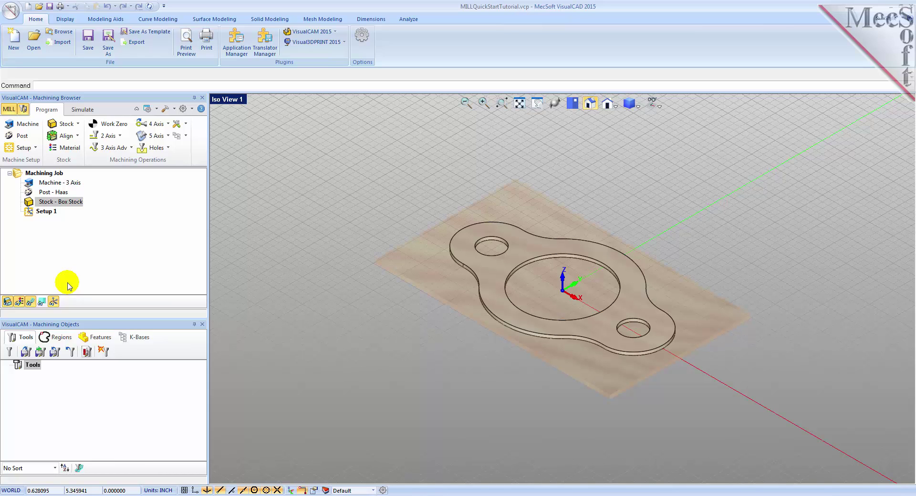
pyautogui.click(66, 136)
pyautogui.click(88, 158)
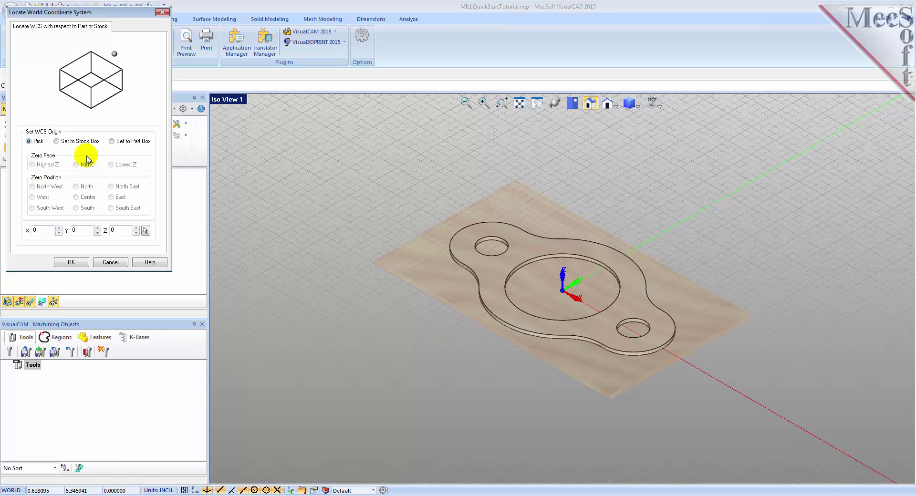
pyautogui.click(56, 142)
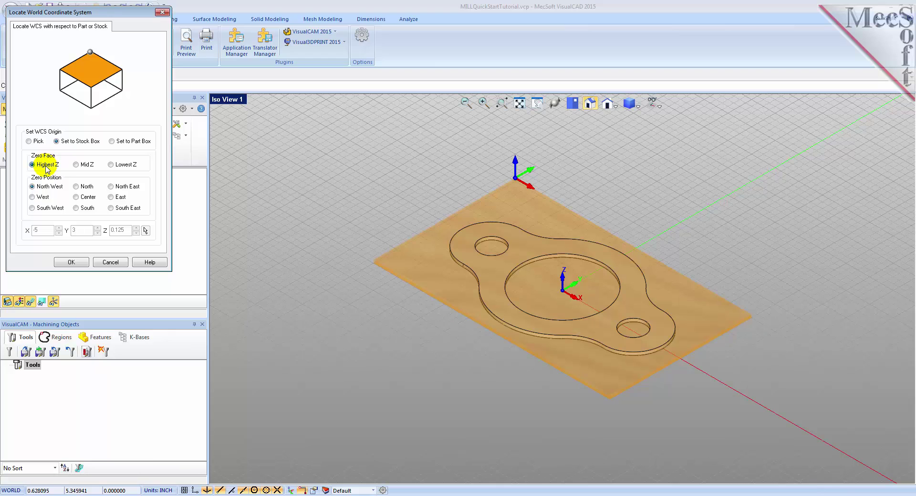
pyautogui.click(32, 208)
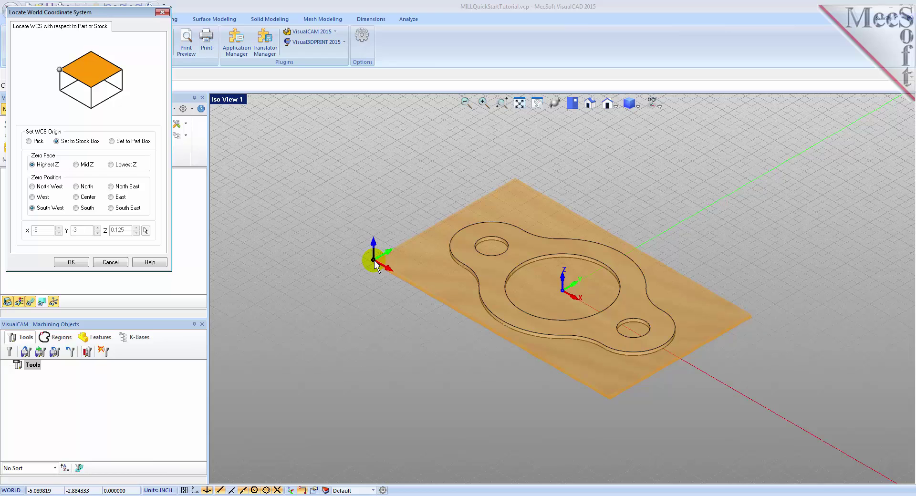
pyautogui.click(72, 262)
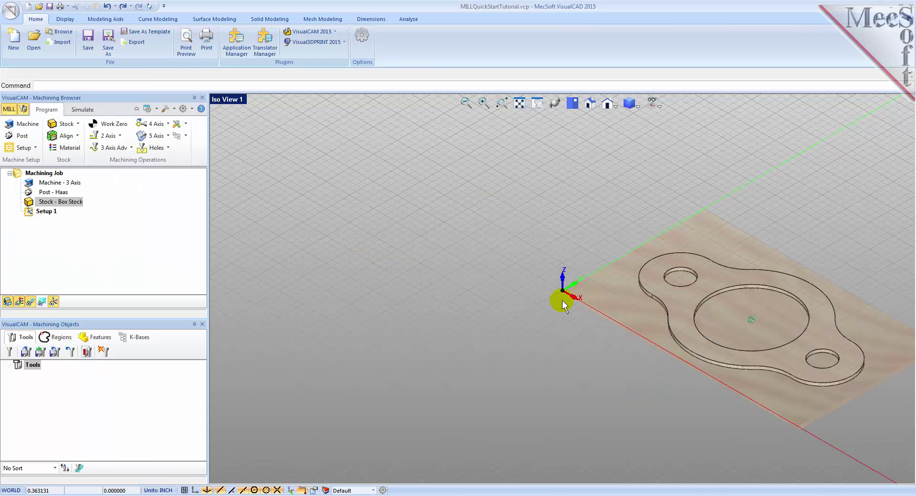
pyautogui.click(519, 104)
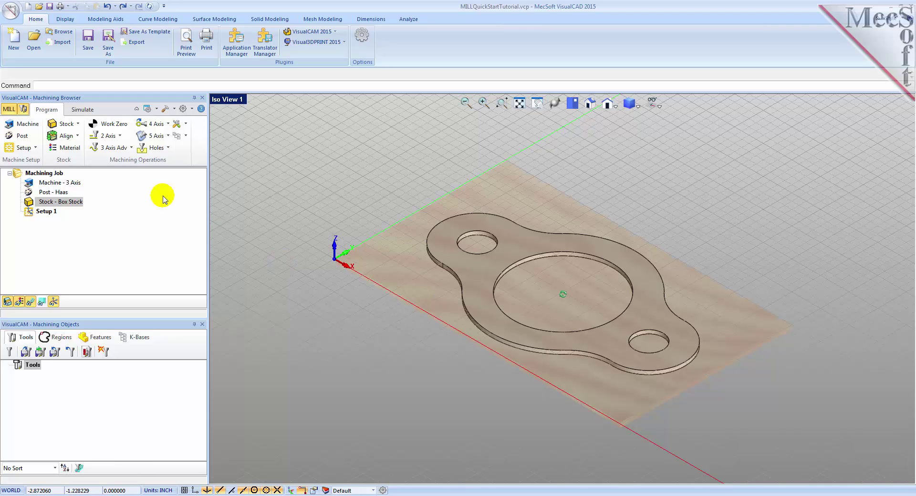
# Generate a work zero set to the stock box with Highest Z zero face and South West zero position.
pyautogui.click(113, 124)
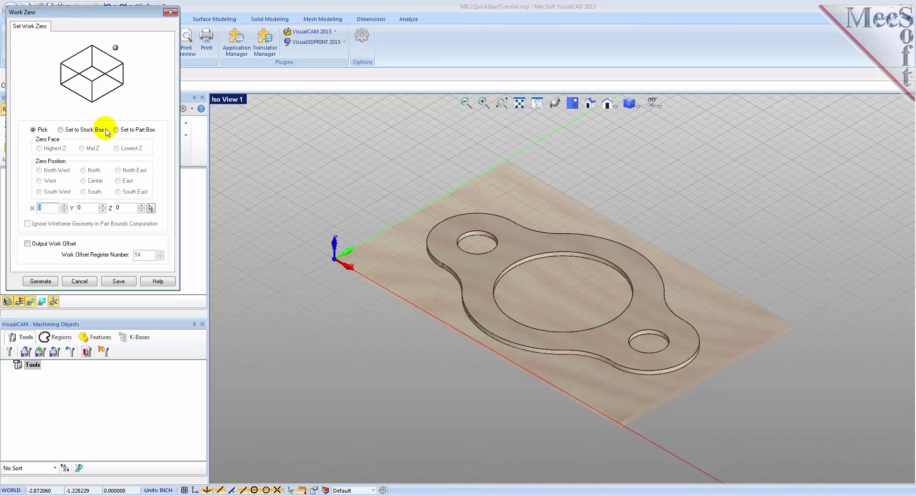
pyautogui.click(99, 133)
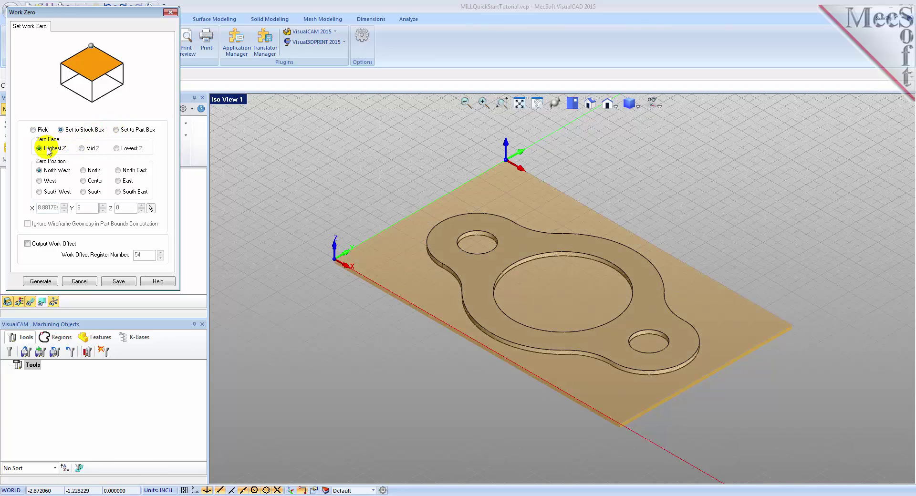
pyautogui.click(42, 192)
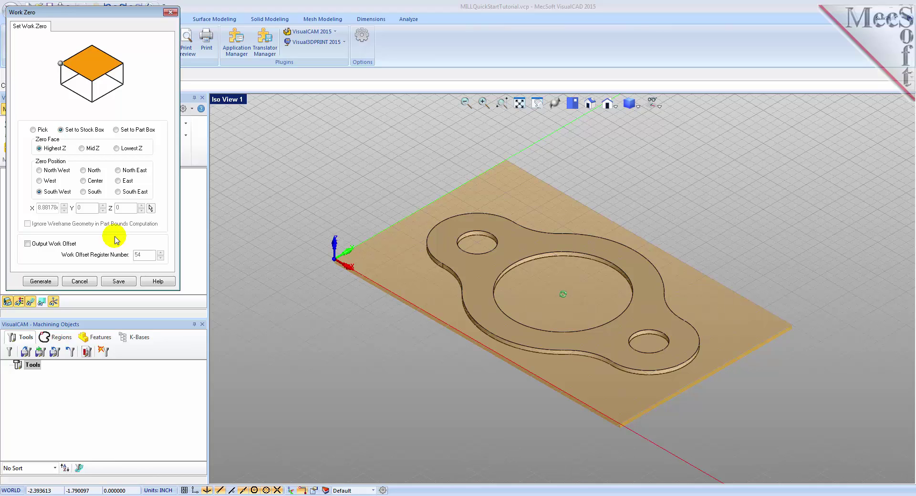
pyautogui.click(41, 281)
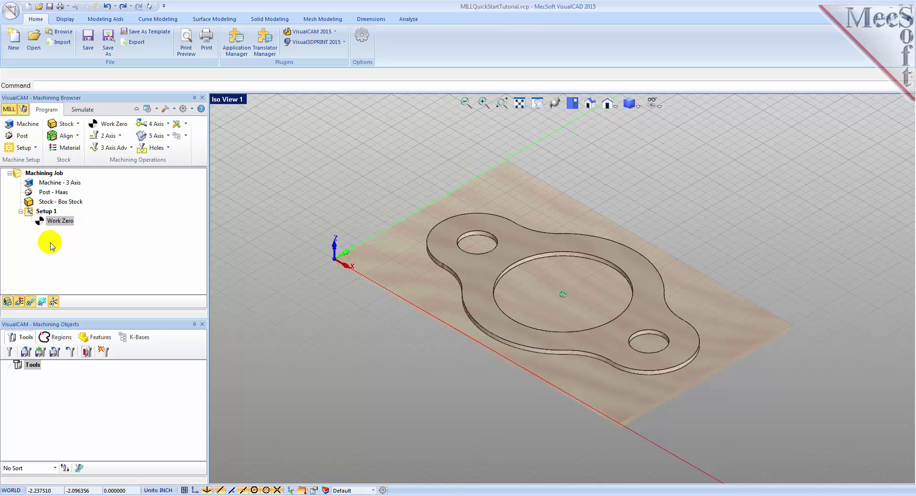
# Define a flat end mill named FlatMill-0.5 with HSS as its tool material.
pyautogui.click(10, 353)
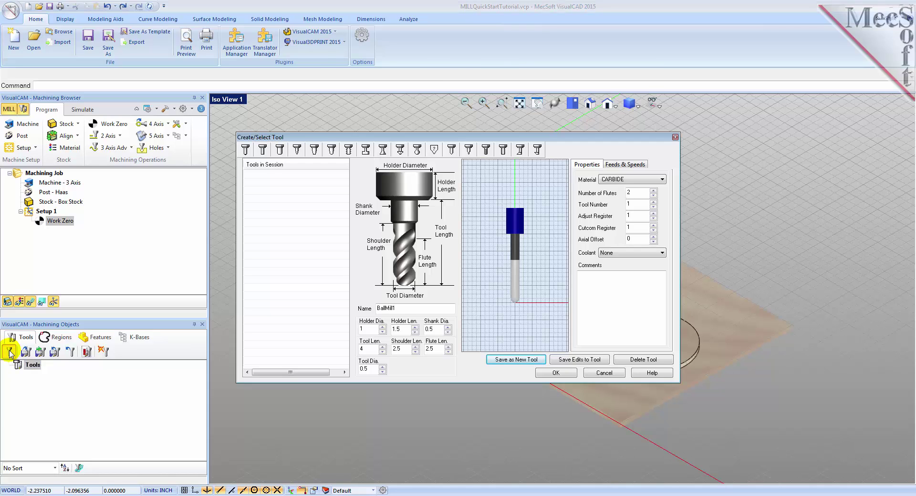
pyautogui.click(262, 150)
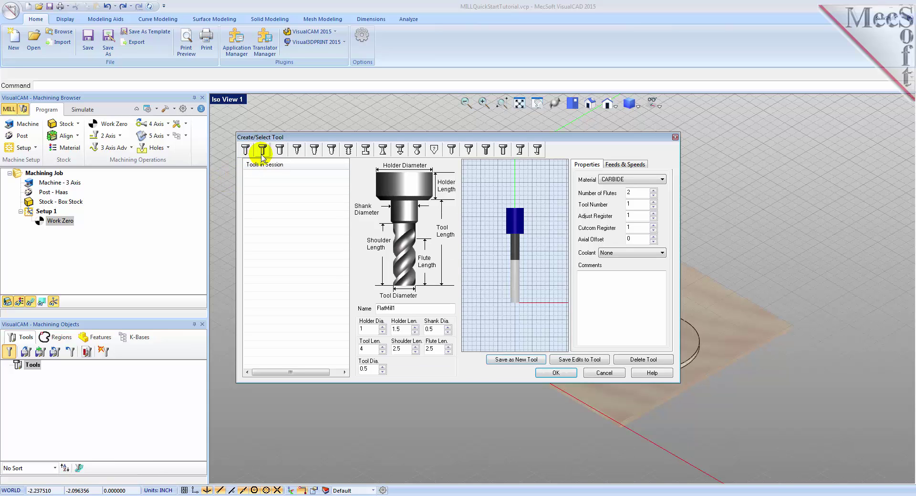
pyautogui.click(404, 308)
pyautogui.write('-0.5')
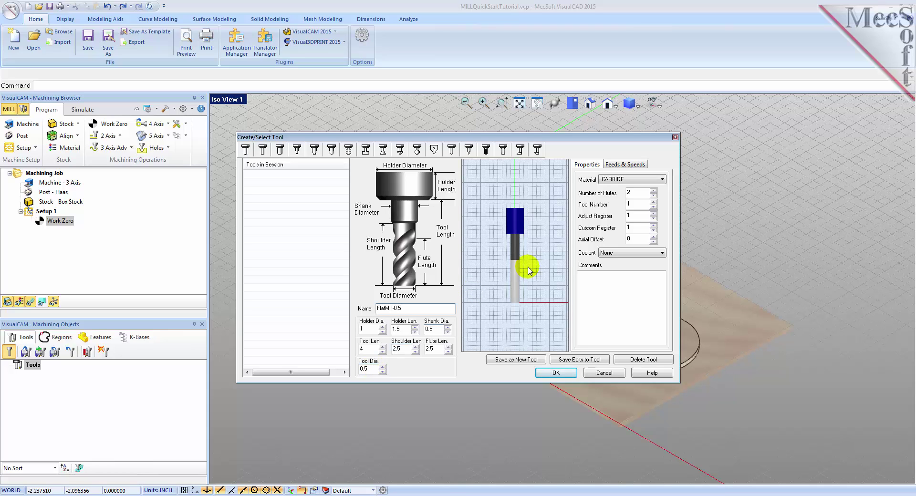
pyautogui.click(627, 179)
pyautogui.click(629, 194)
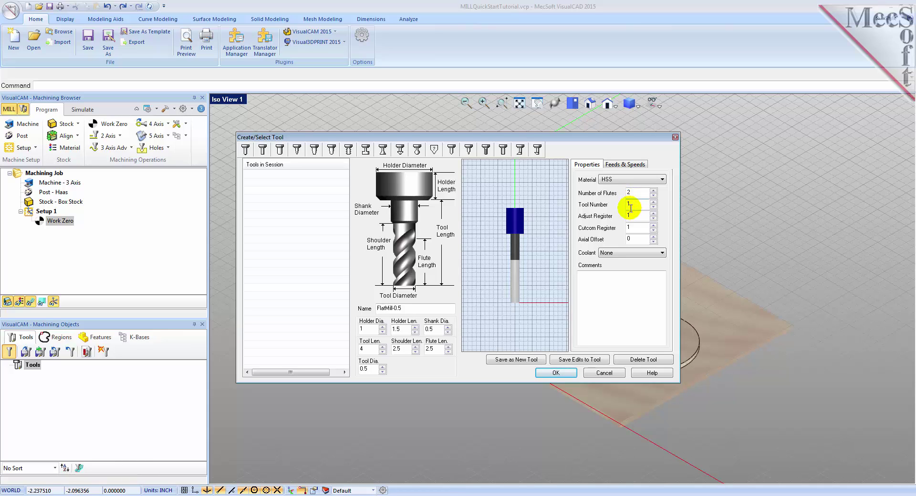
# Load the flat mill's feeds and speeds from the table for WOOD stock and HSS tool, and save it as a new tool.
pyautogui.click(625, 165)
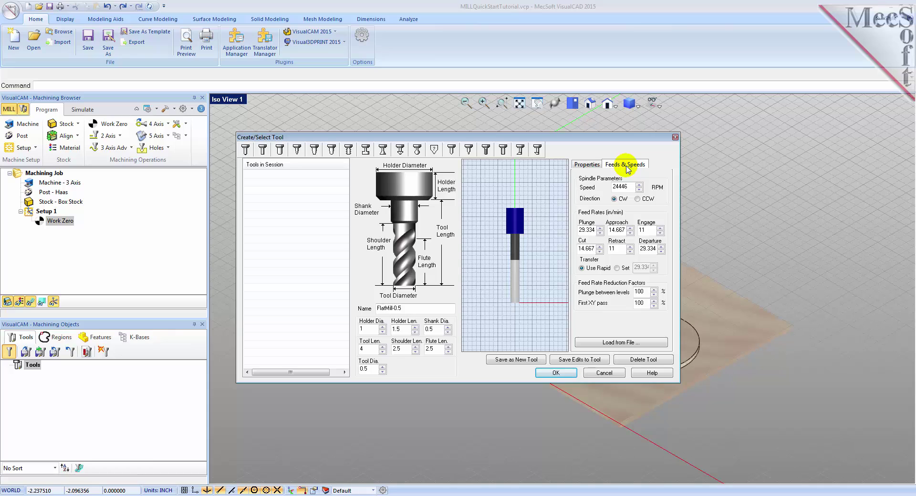
pyautogui.click(629, 342)
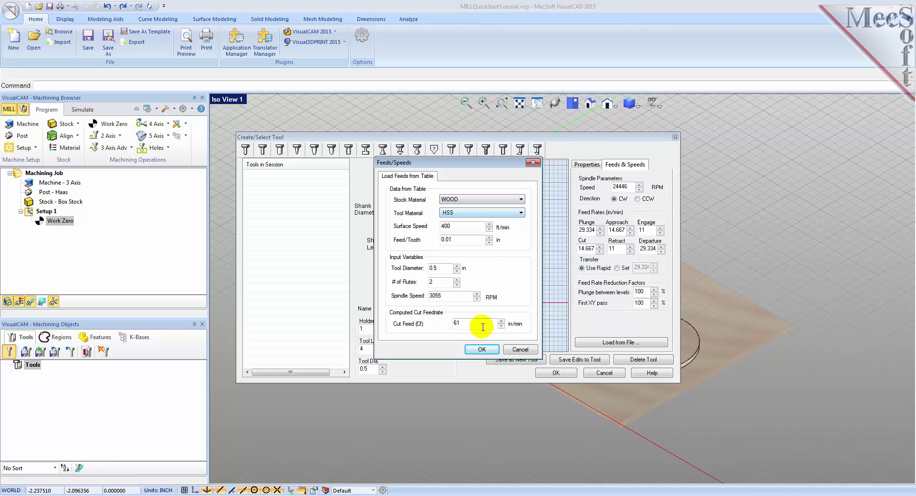
pyautogui.click(482, 349)
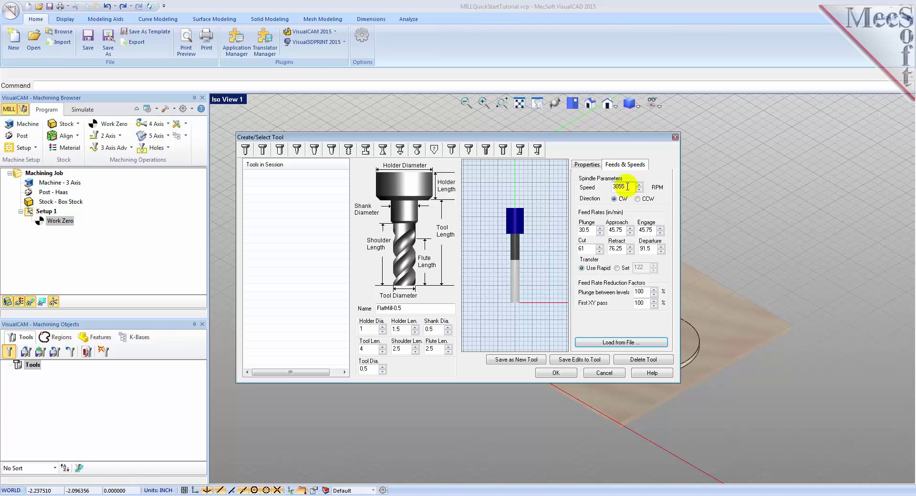
pyautogui.click(523, 361)
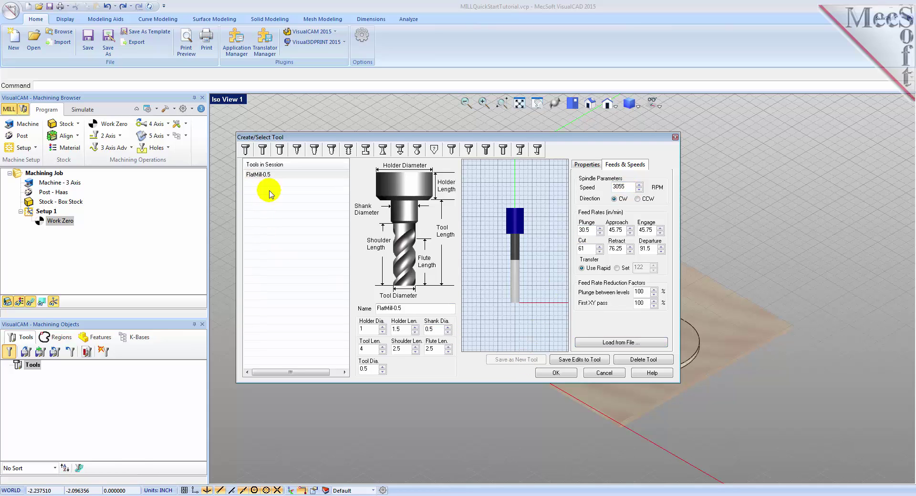
pyautogui.click(556, 374)
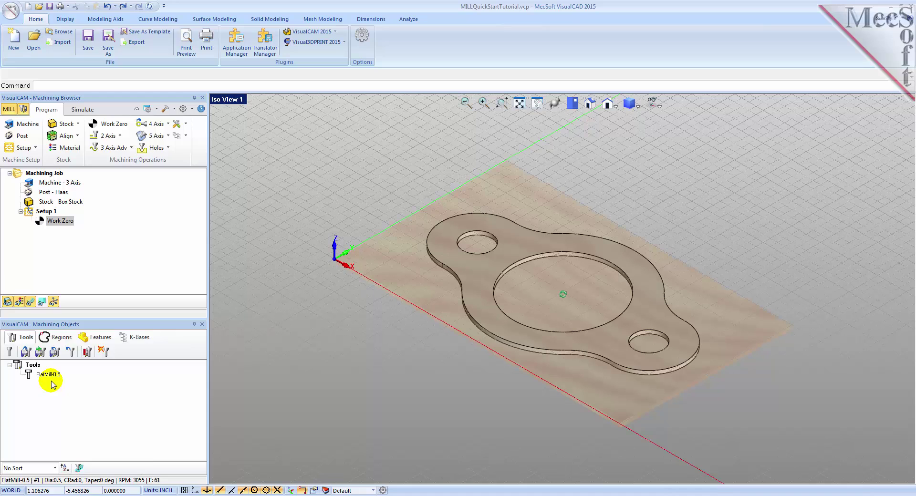
# Start a 2 1/2 Axis Profiling operation with the large center hole and both small holes as drive regions, and check each region.
pyautogui.click(123, 138)
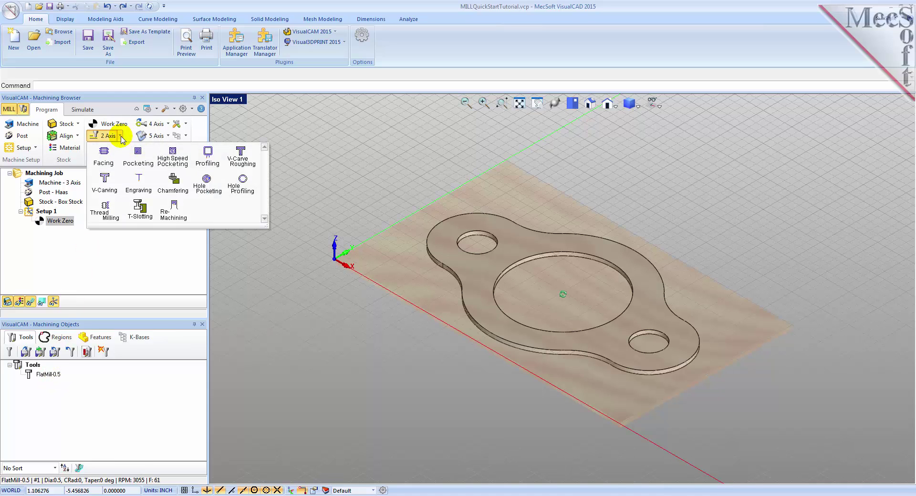
pyautogui.click(205, 161)
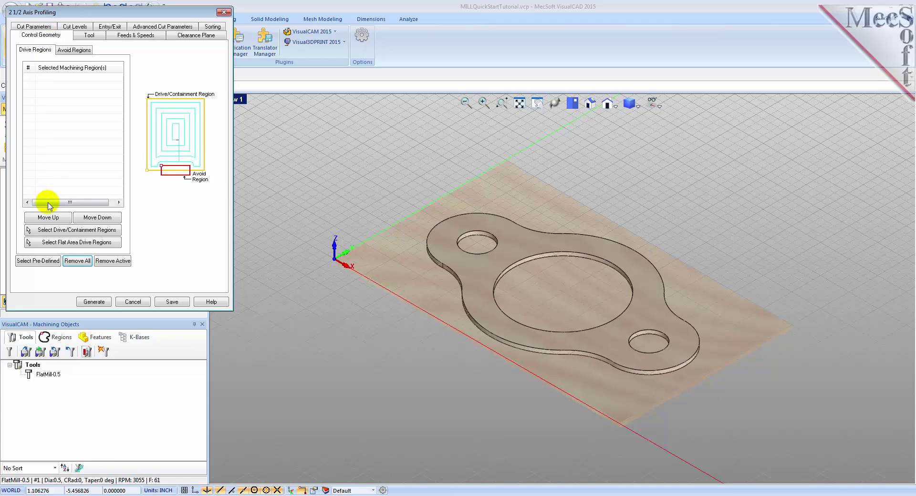
pyautogui.click(57, 230)
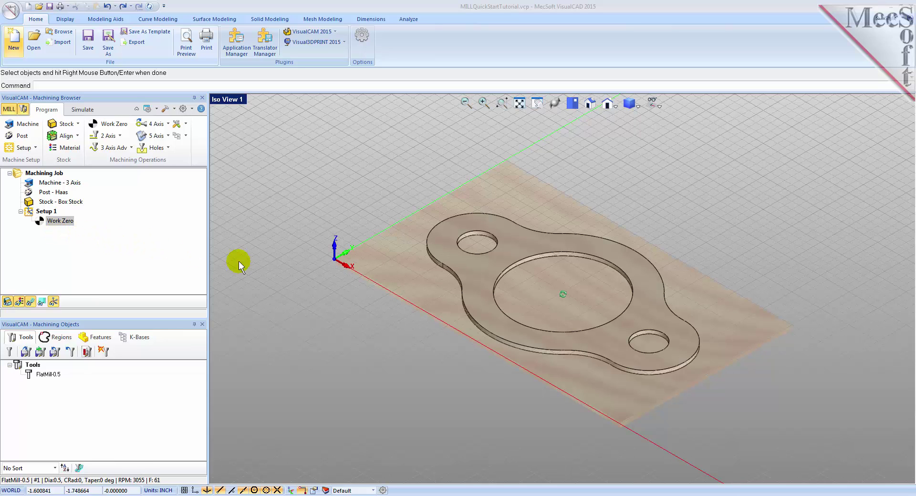
pyautogui.click(513, 263)
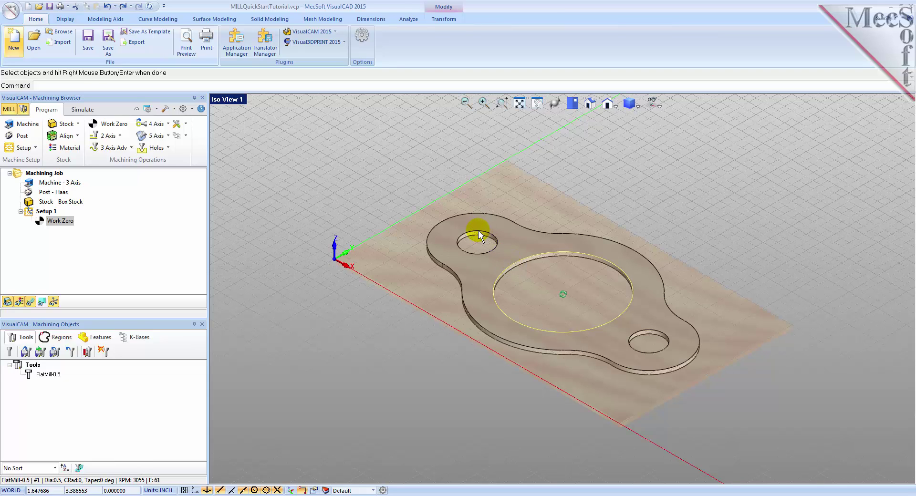
pyautogui.rightClick(640, 330)
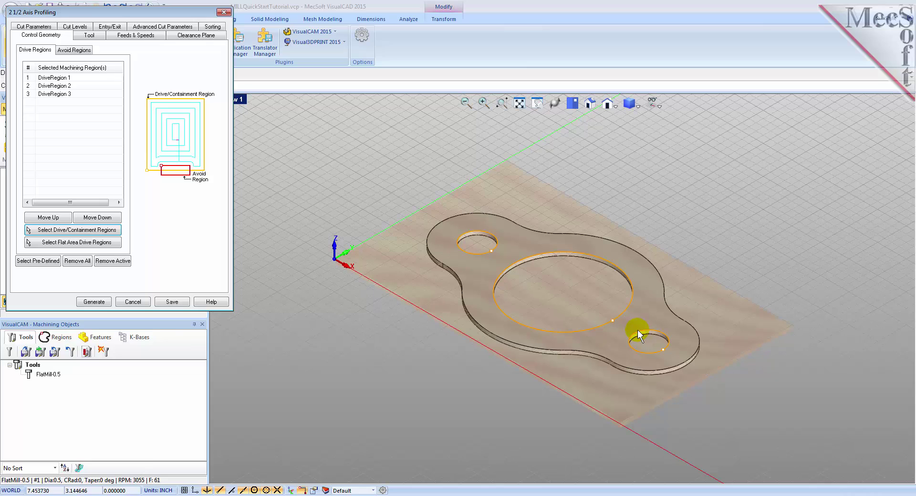
pyautogui.click(64, 87)
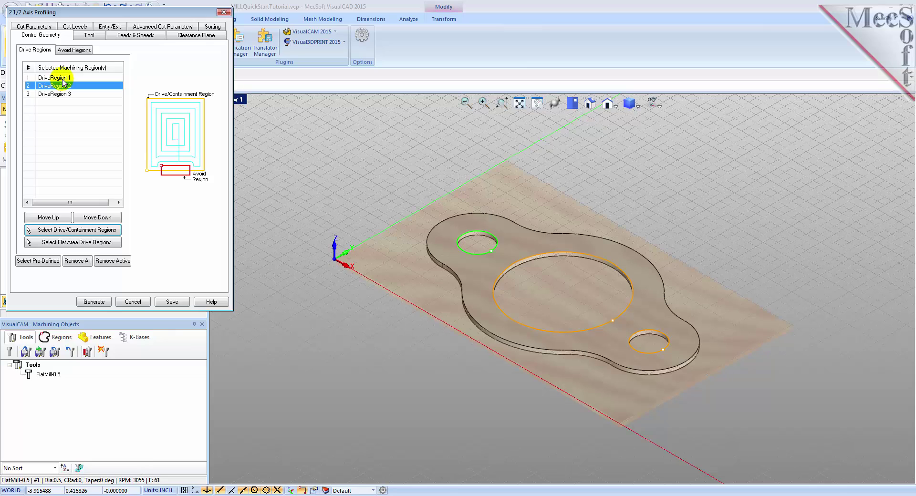
pyautogui.press('Up')
pyautogui.click(65, 95)
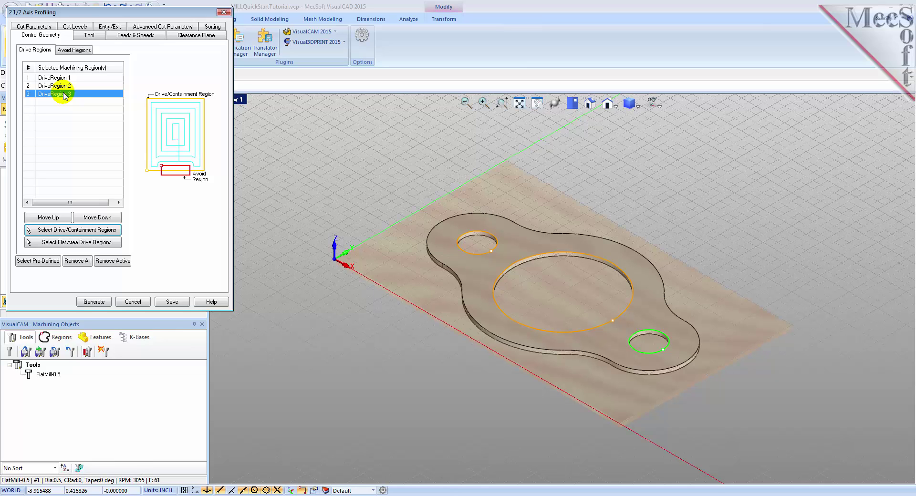
# Assign the FlatMill-0.5 tool to the profiling operation and review its feeds and speeds.
pyautogui.click(88, 36)
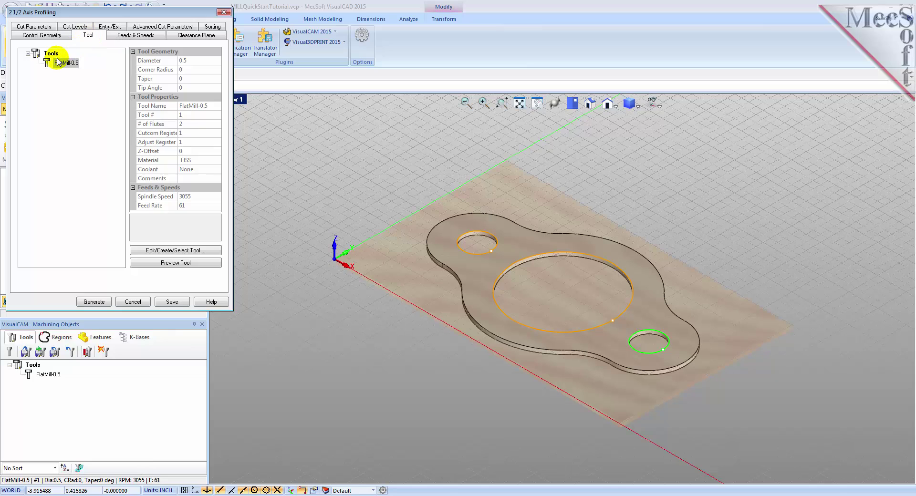
pyautogui.click(46, 63)
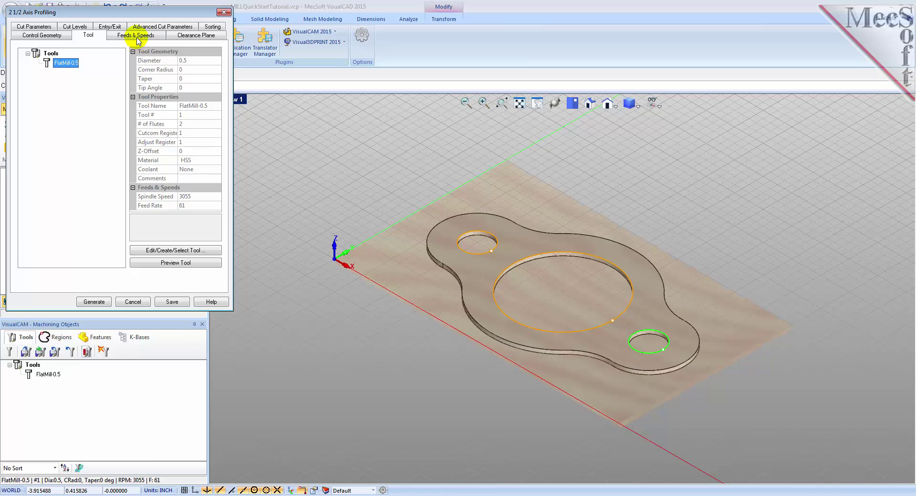
pyautogui.click(136, 37)
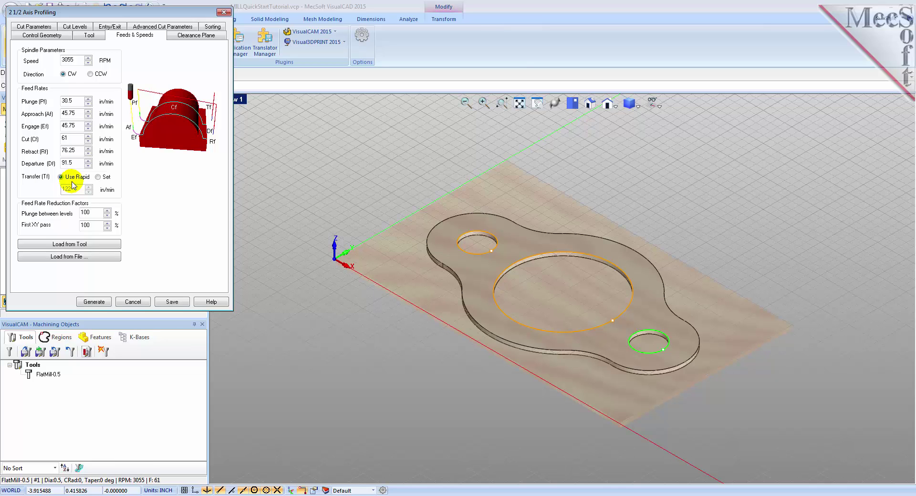
# Set the profiling clearance plane definition to Automatic and the cut transfer method to Clearance Plane, and inspect the plane above the part.
pyautogui.click(194, 38)
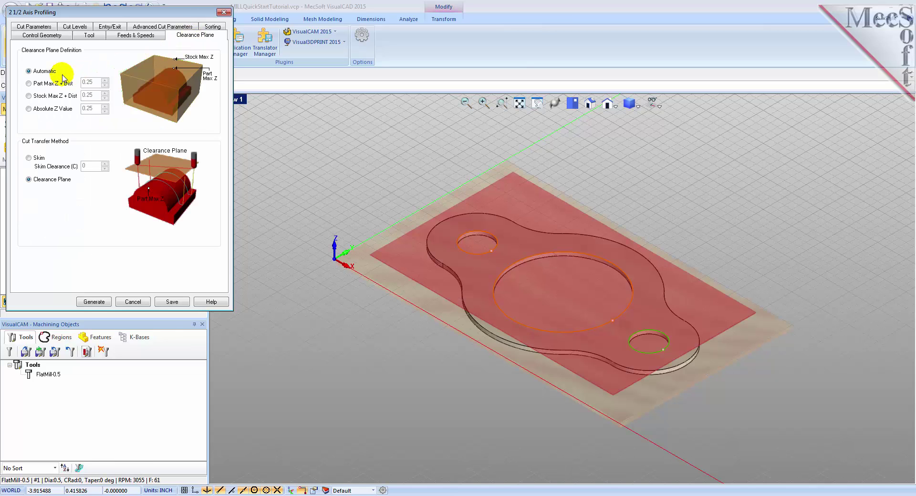
pyautogui.click(29, 75)
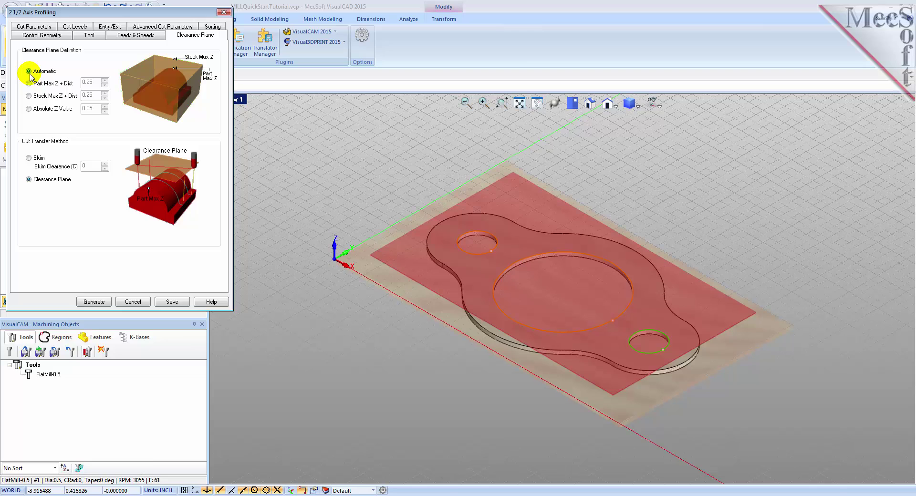
pyautogui.click(31, 180)
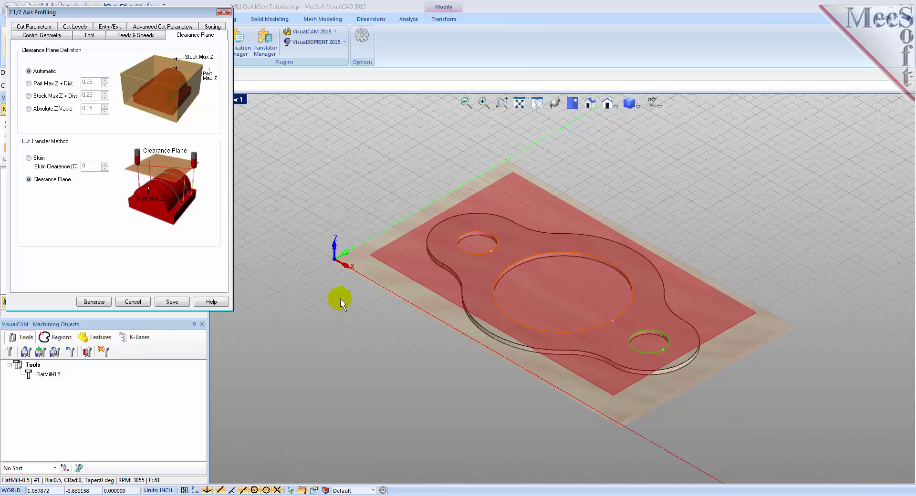
pyautogui.moveTo(490, 376)
pyautogui.mouseDown(button='middle')
pyautogui.moveTo(498, 362)
pyautogui.moveTo(485, 370)
pyautogui.mouseUp(button='middle')
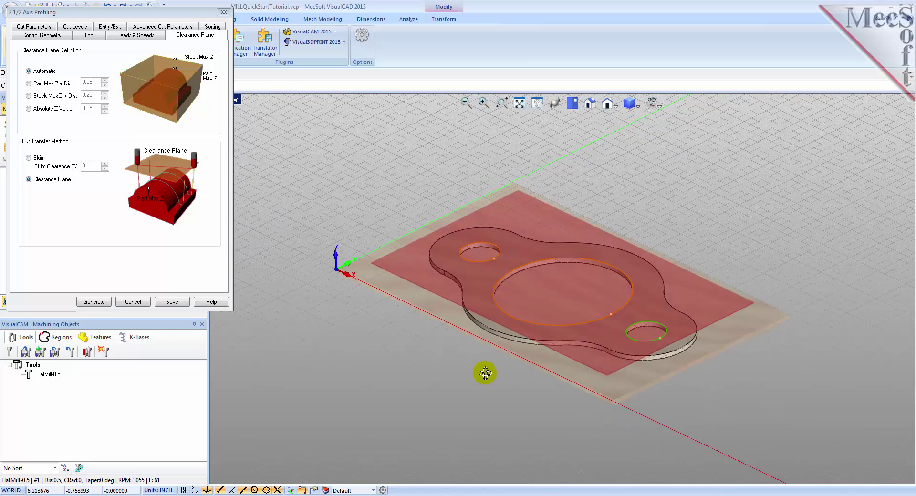
pyautogui.scroll(3, 562, 340)
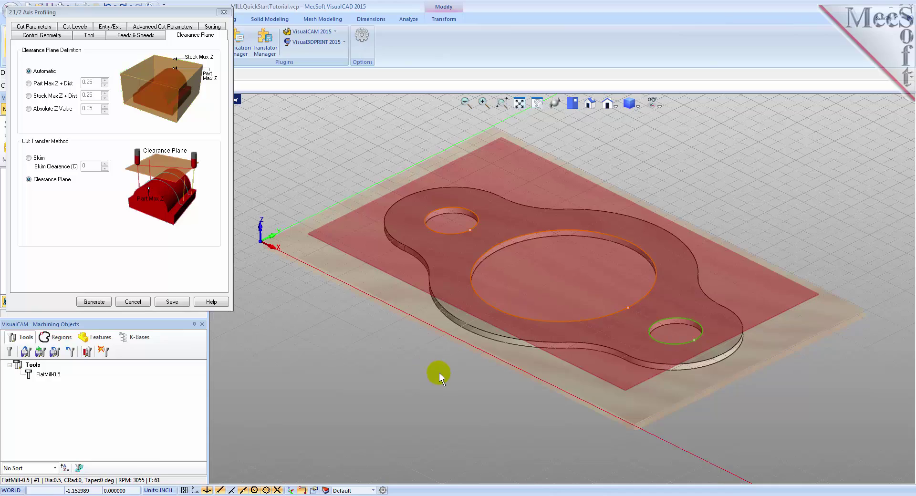
pyautogui.moveTo(502, 400)
pyautogui.mouseDown(button='right')
pyautogui.moveTo(497, 383)
pyautogui.moveTo(496, 401)
pyautogui.mouseUp(button='right')
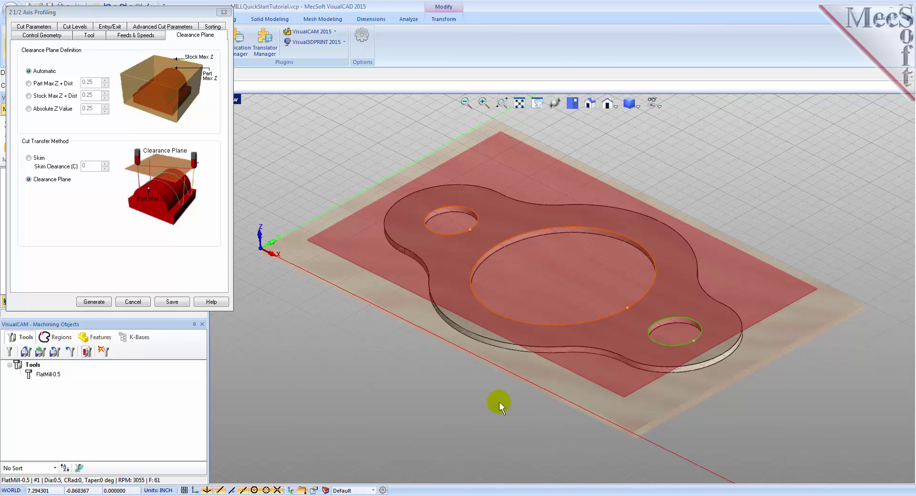
# Enable Use Outside/Inside for Closed Curves with Inside in the profiling cut parameters, leaving Determine using 3D Model off.
pyautogui.click(41, 27)
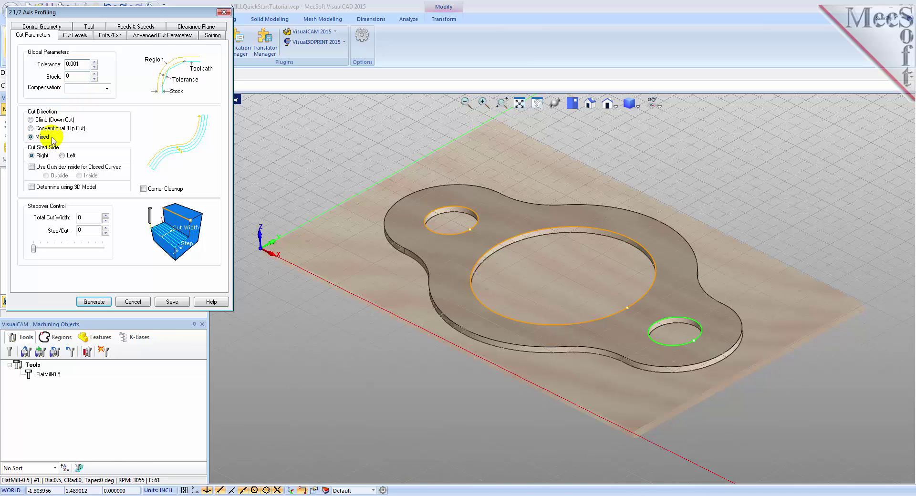
pyautogui.click(31, 168)
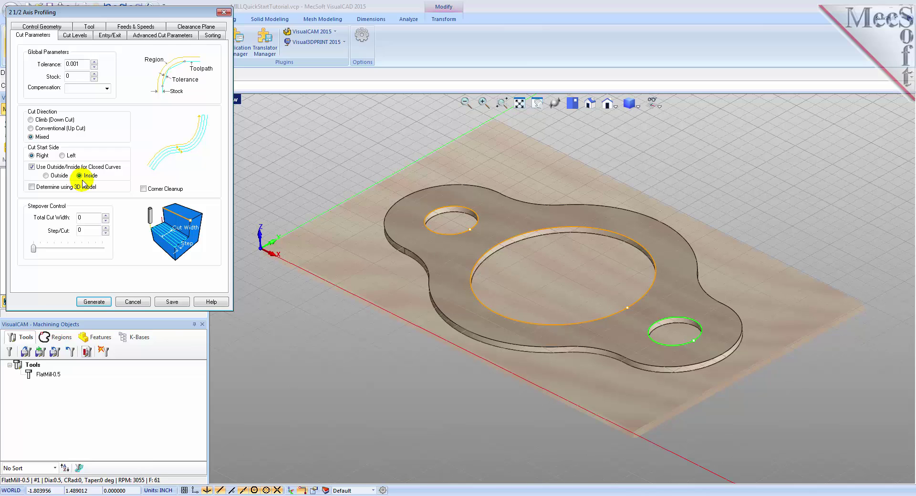
pyautogui.click(32, 187)
pyautogui.click(32, 187)
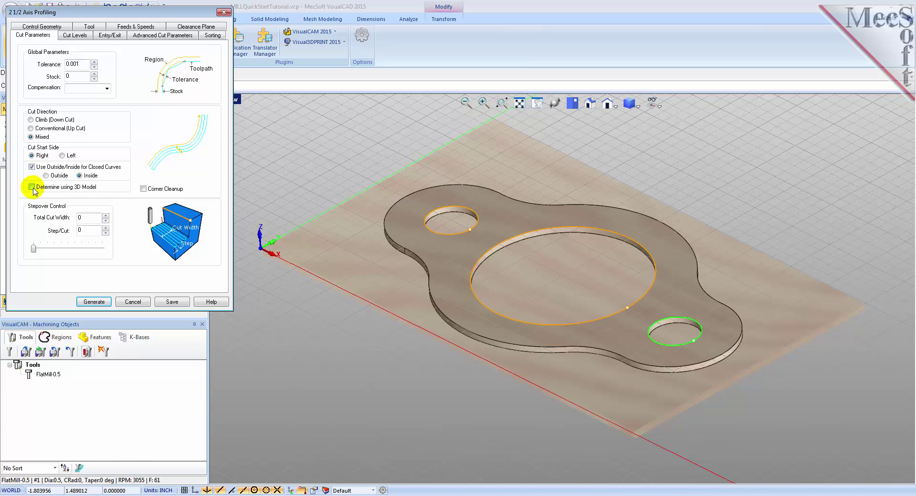
# Set the profiling cut levels to a total cut depth, rough depth and rough depth per cut of 0.125, with cut geometry at top.
pyautogui.click(85, 39)
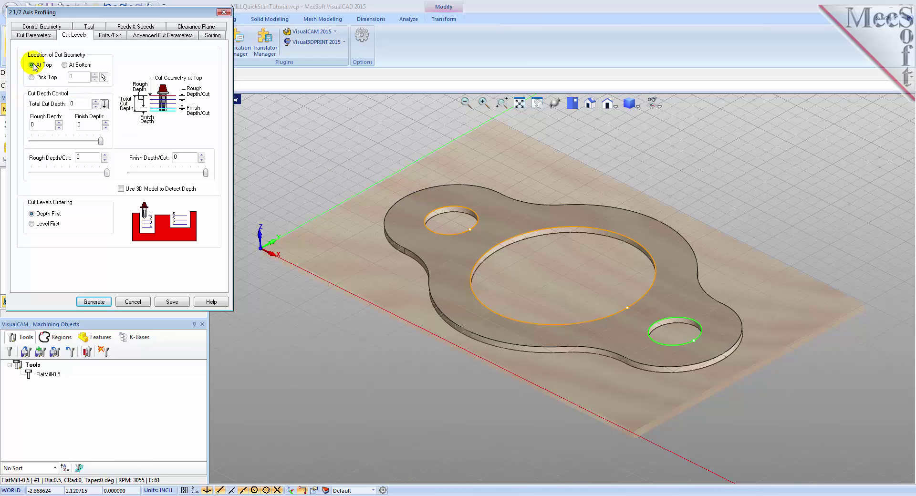
pyautogui.moveTo(79, 106); pyautogui.dragTo(70, 109)
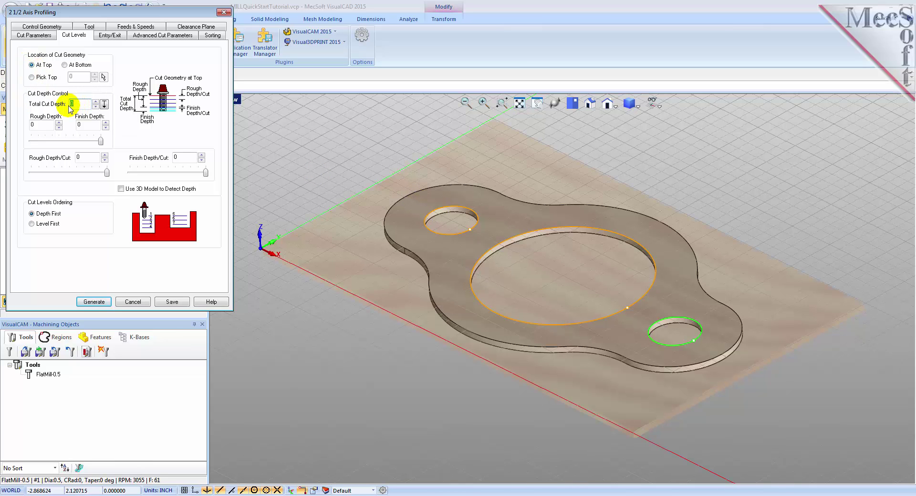
pyautogui.write('0.125')
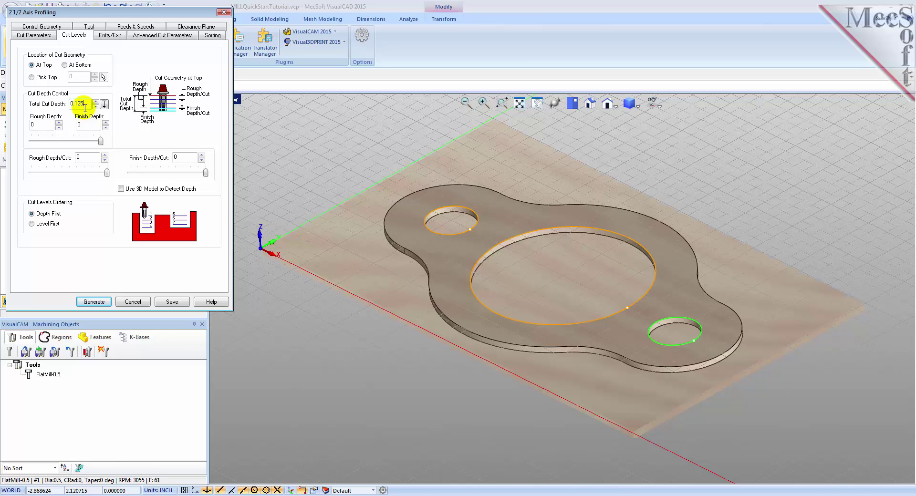
pyautogui.click(45, 125)
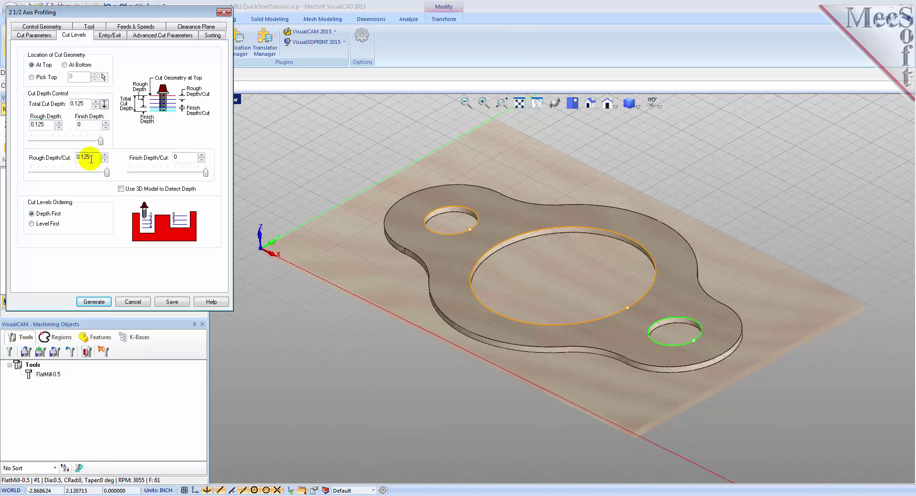
# Set both entry and exit motions of the profiling operation to None and generate the toolpath.
pyautogui.click(117, 38)
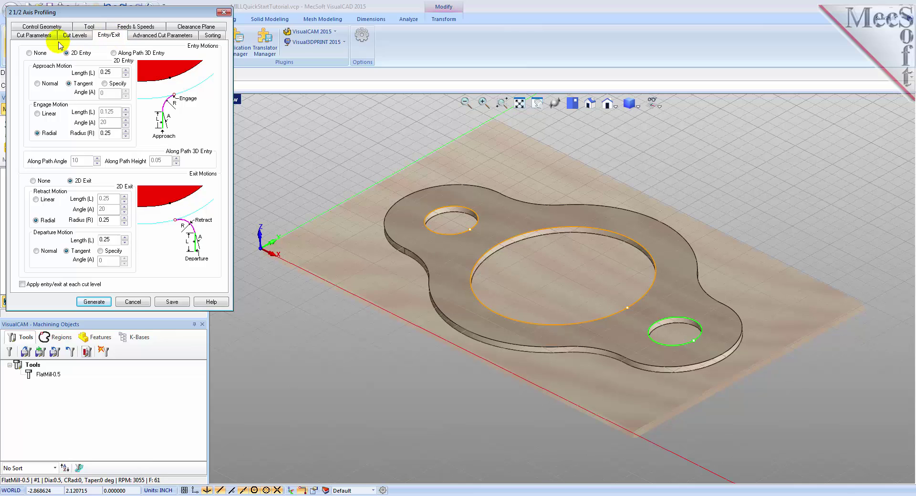
pyautogui.click(29, 55)
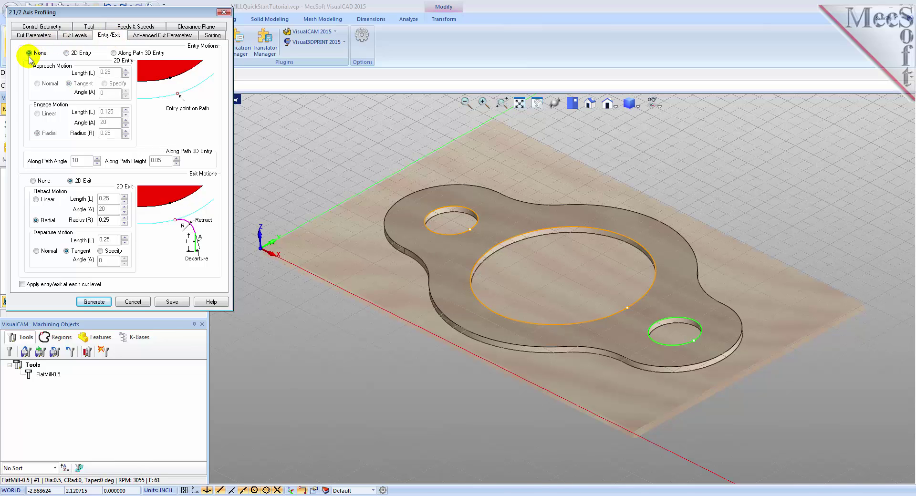
pyautogui.click(34, 181)
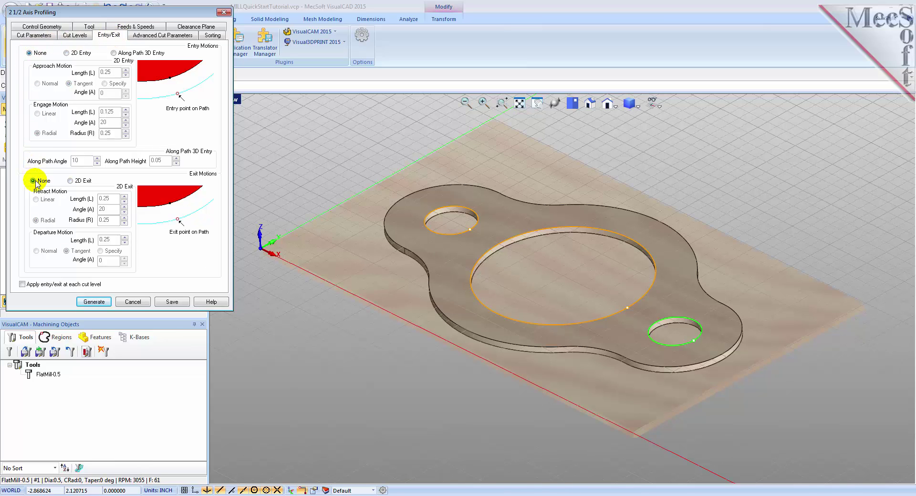
pyautogui.click(93, 301)
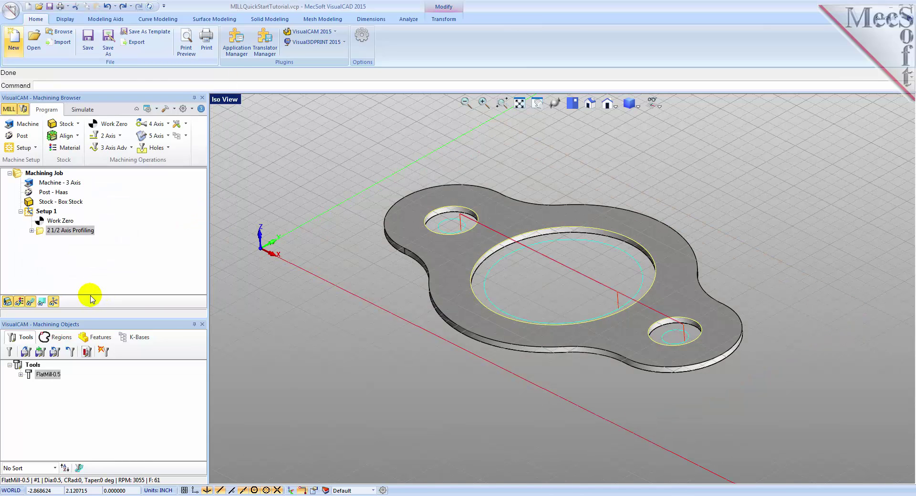
# Inspect the generated hole profiling toolpath on the part and toggle its display off and on.
pyautogui.click(39, 234)
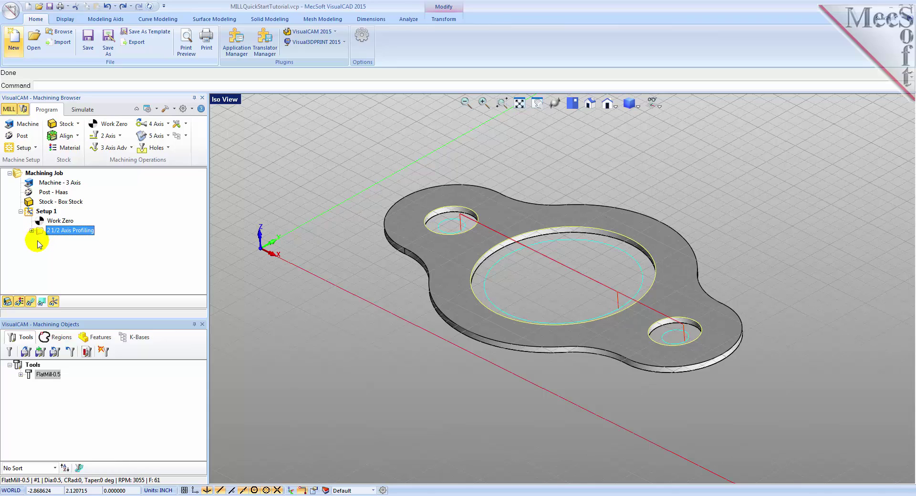
pyautogui.moveTo(415, 325); pyautogui.dragTo(419, 326, button='right')
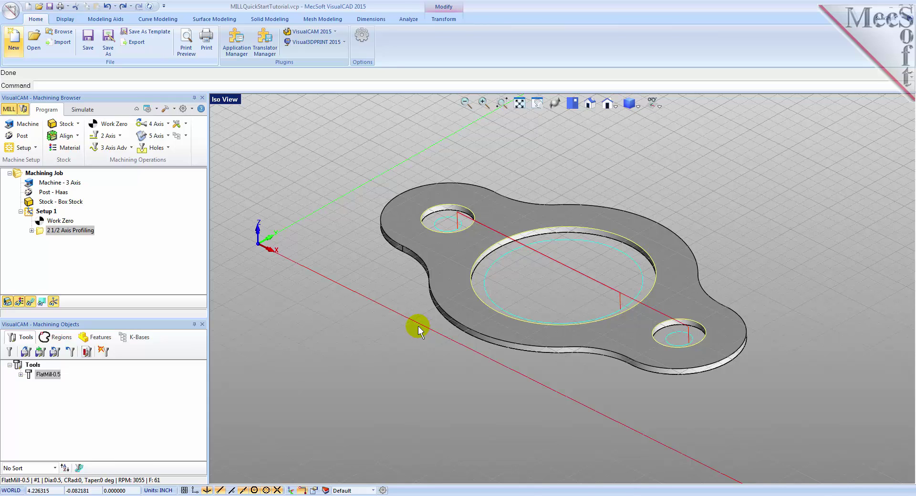
pyautogui.click(30, 303)
pyautogui.click(29, 302)
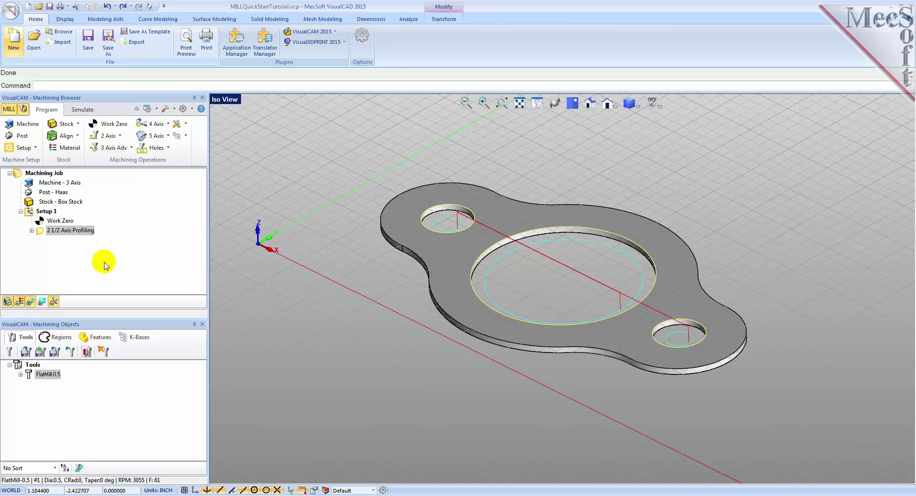
# Turn off Simulate by Moves, set the simulation speed slider to its minimum, and play the hole profiling simulation with the tool shown.
pyautogui.click(82, 112)
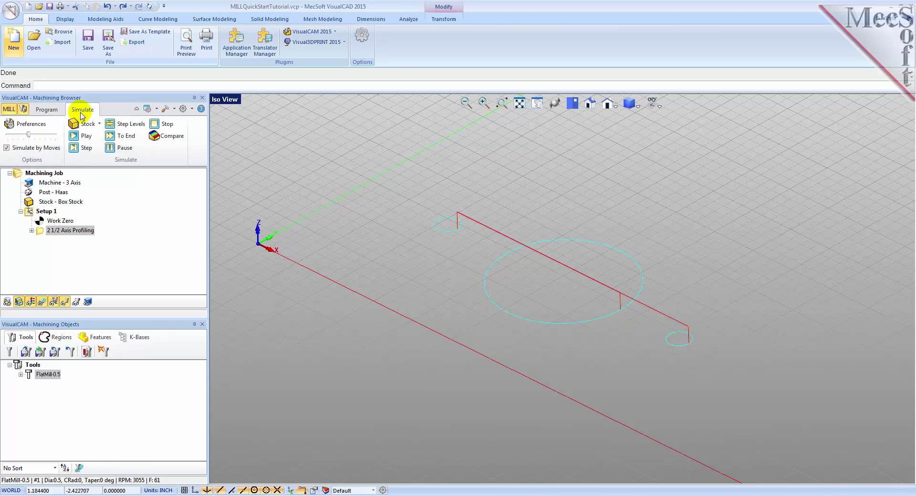
pyautogui.click(6, 149)
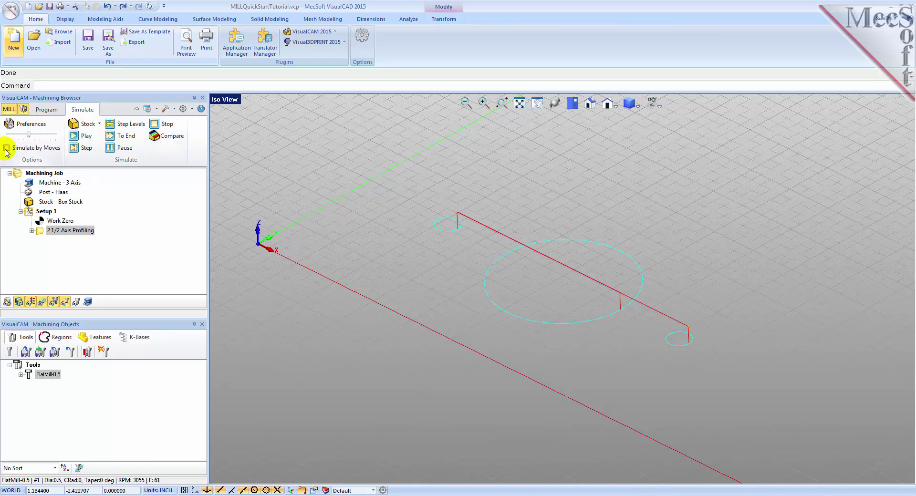
pyautogui.moveTo(29, 135); pyautogui.dragTo(10, 138)
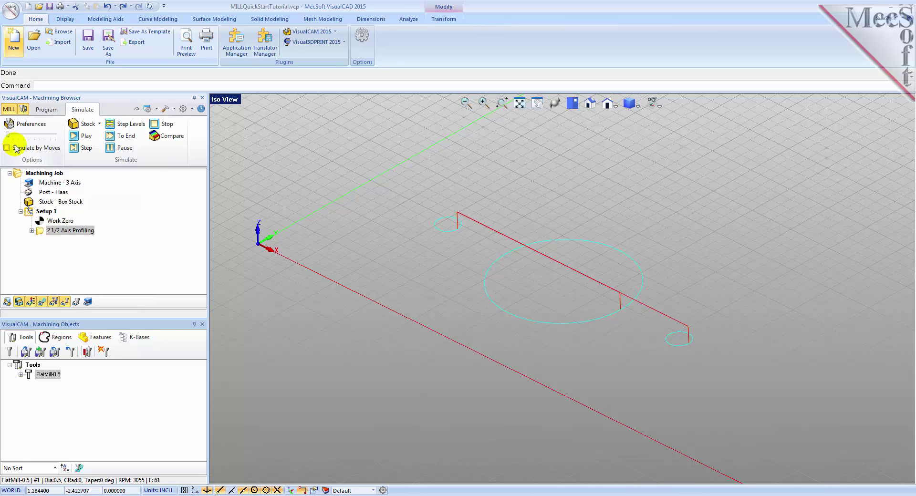
pyautogui.click(77, 138)
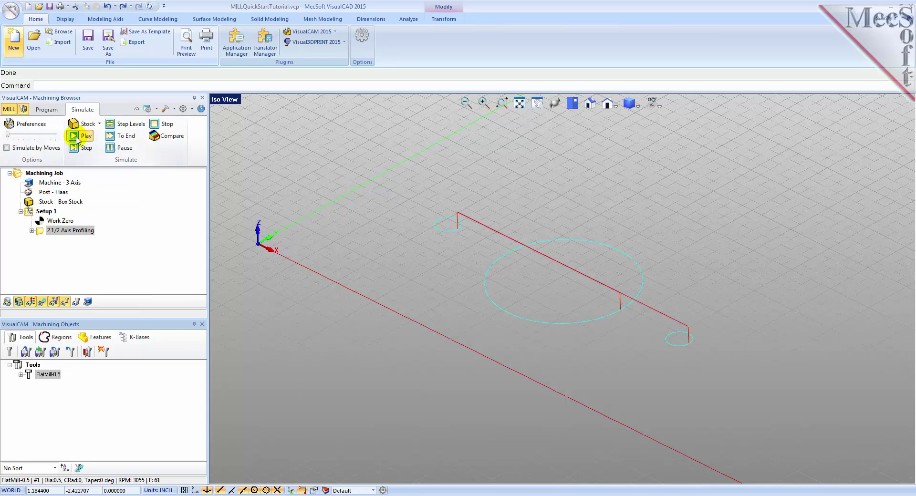
pyautogui.click(76, 304)
pyautogui.scroll(-2, 395, 362)
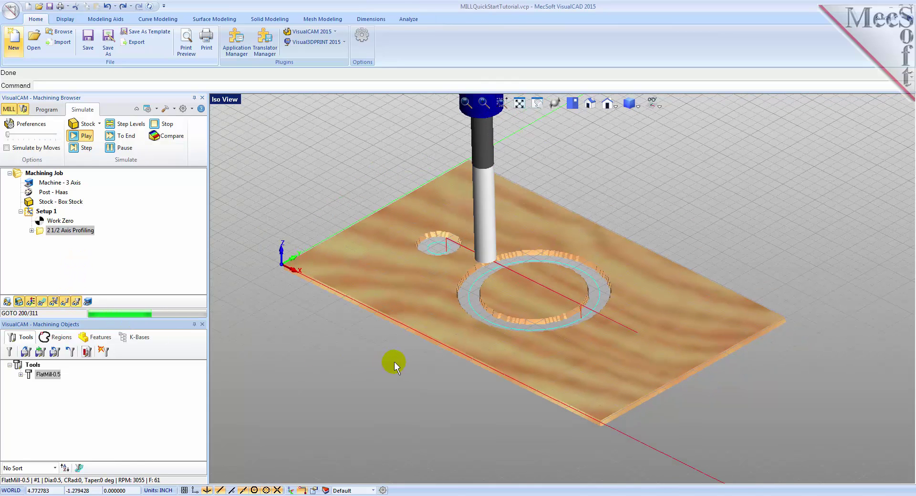
pyautogui.scroll(-1, 394, 360)
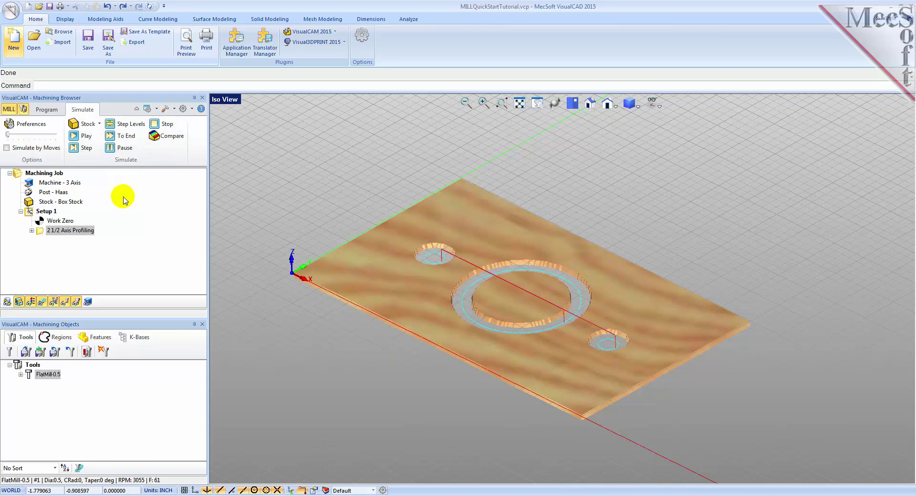
pyautogui.click(31, 302)
pyautogui.click(31, 302)
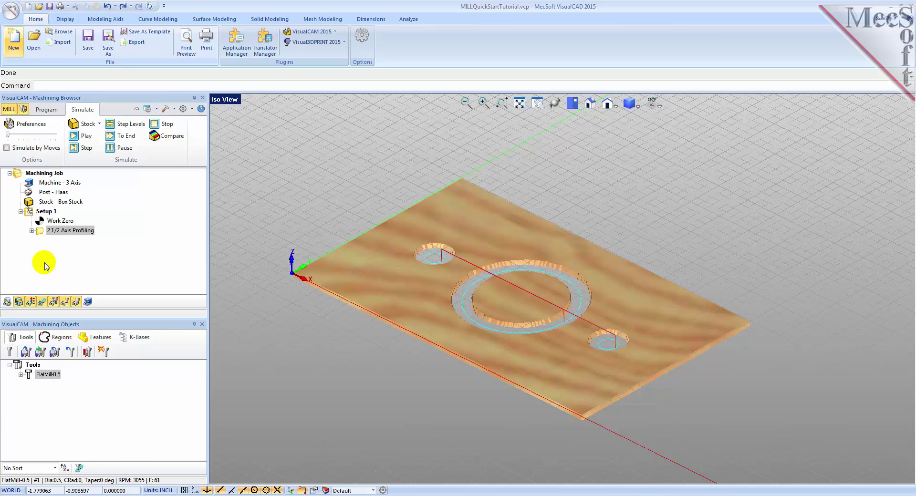
# Return to programming and duplicate the 2 1/2 Axis Profiling operation by copying and pasting it within Setup 1.
pyautogui.click(46, 110)
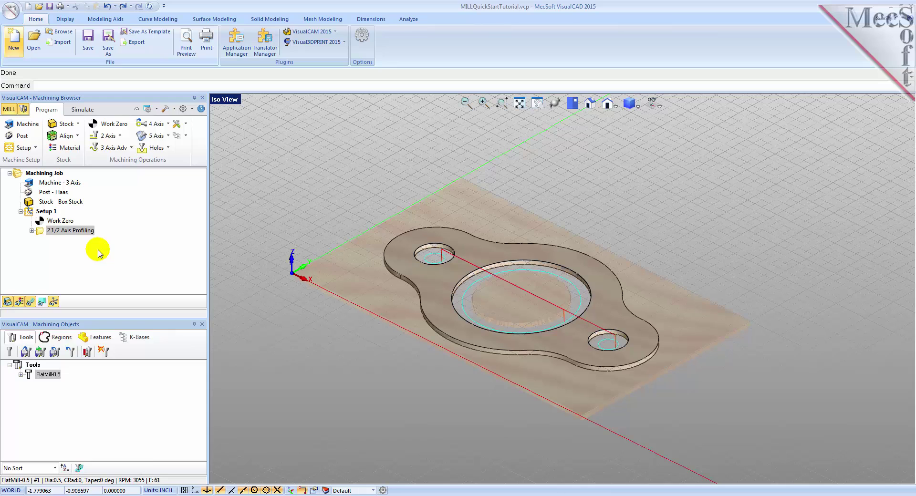
pyautogui.click(40, 231)
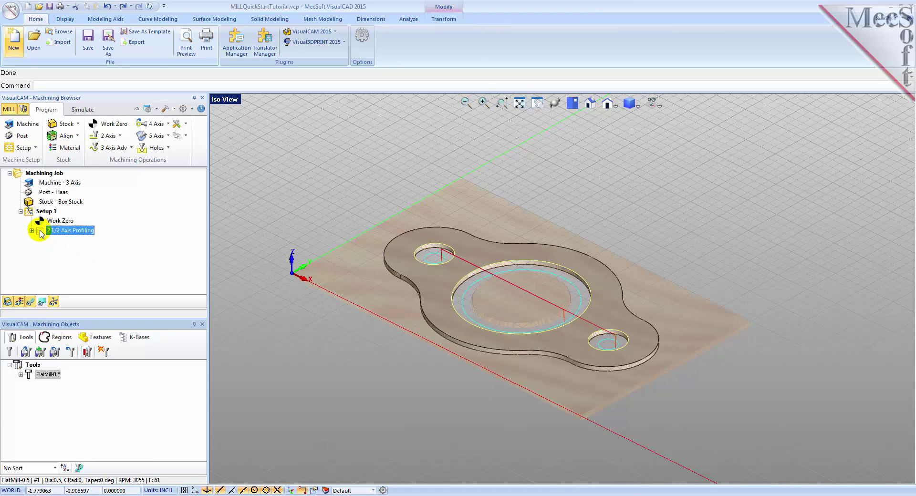
pyautogui.rightClick(41, 233)
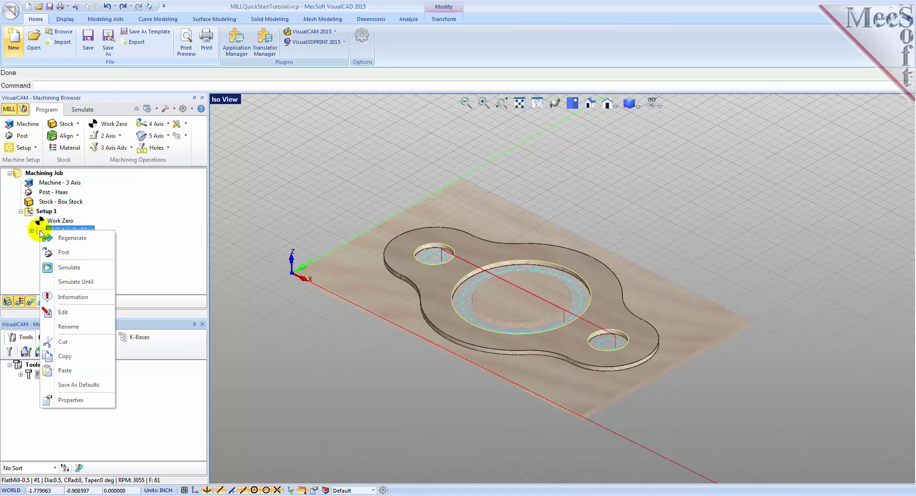
pyautogui.click(65, 356)
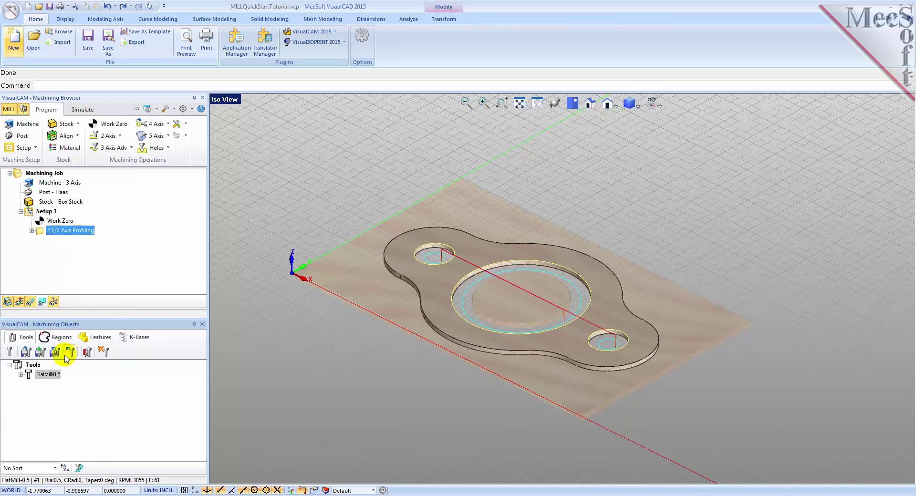
pyautogui.rightClick(42, 234)
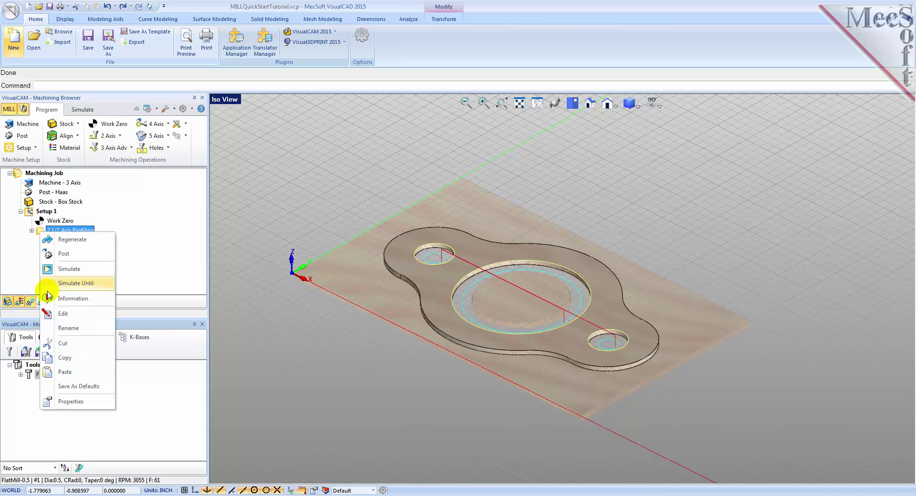
pyautogui.click(67, 373)
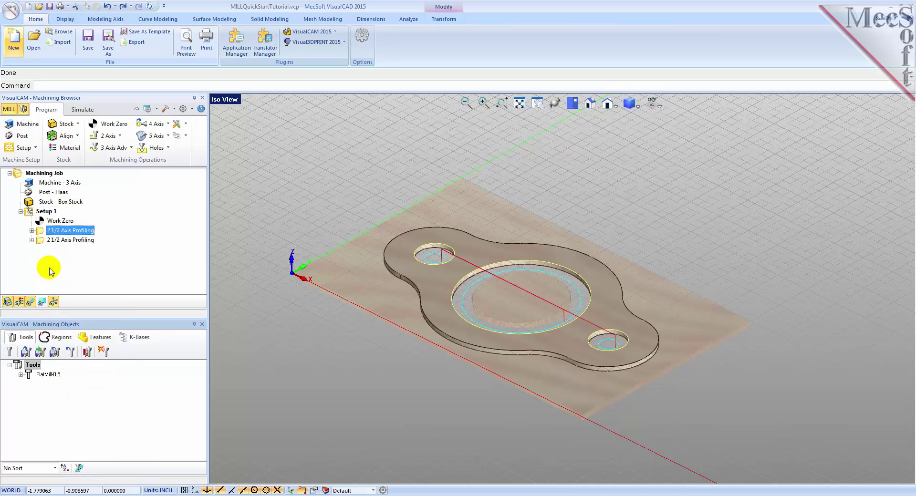
# Edit the copied profiling operation, removing all its drive regions and selecting the part's outer top edge as the drive region.
pyautogui.click(53, 243)
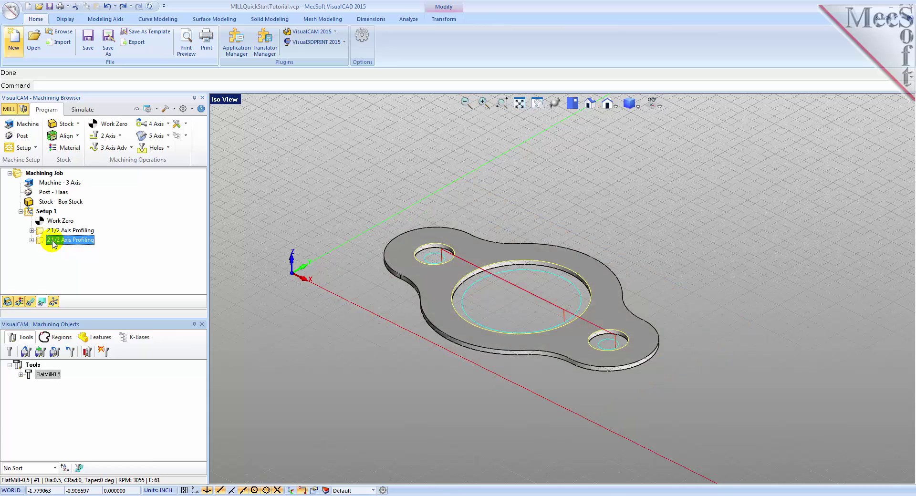
pyautogui.rightClick(54, 245)
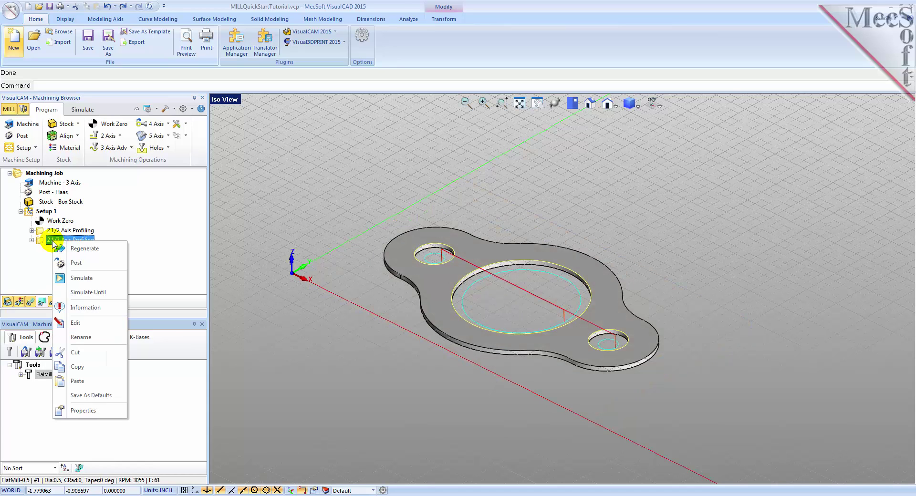
pyautogui.click(75, 323)
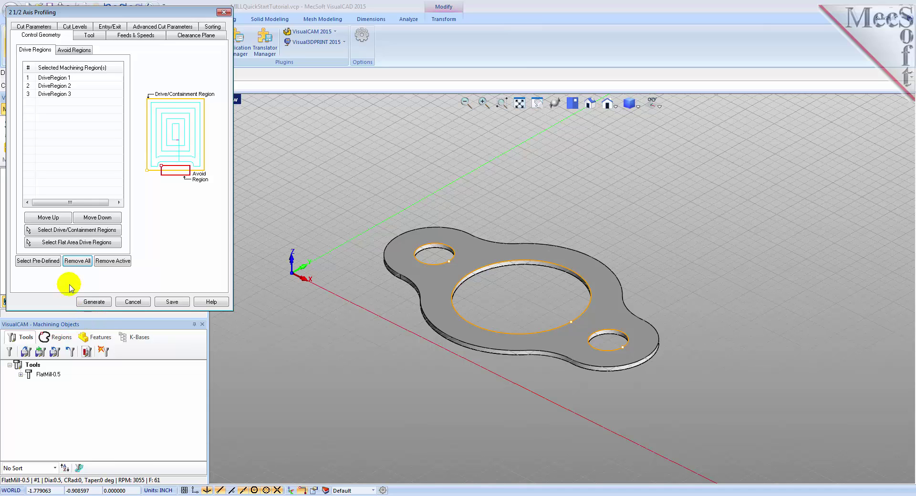
pyautogui.click(70, 263)
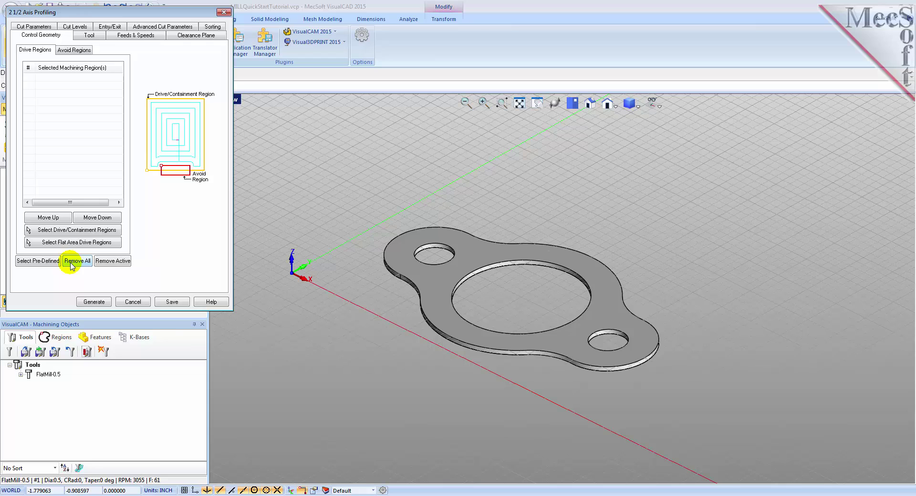
pyautogui.click(73, 230)
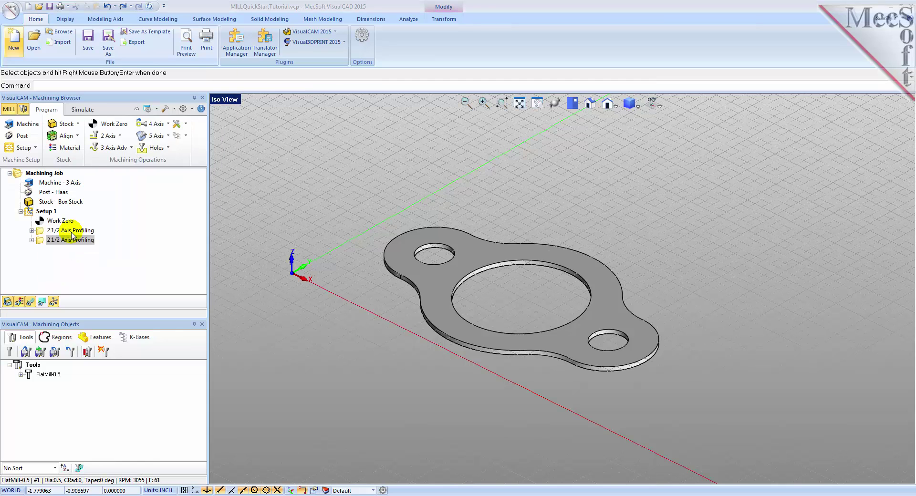
pyautogui.click(396, 272)
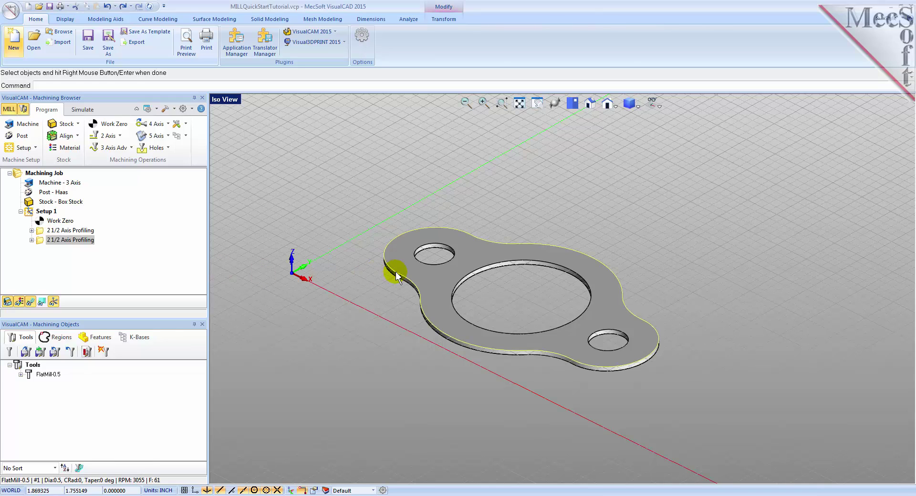
pyautogui.rightClick(396, 271)
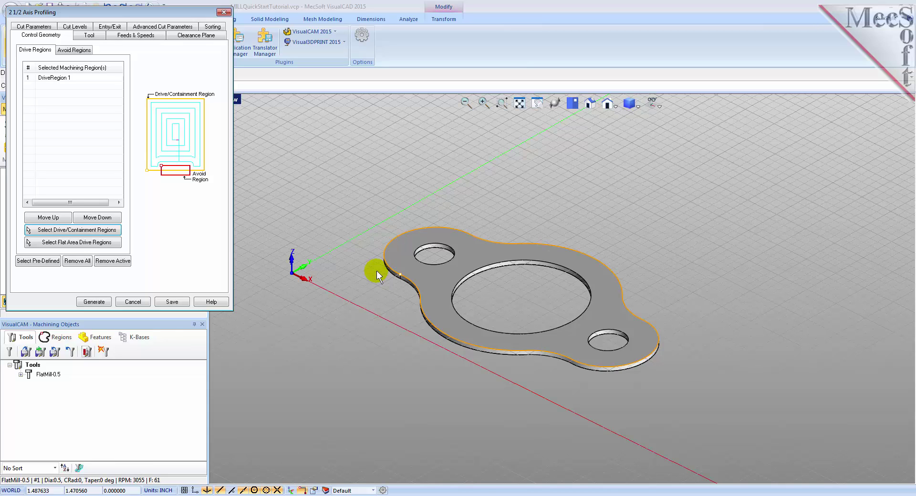
# Set the copied profiling operation's cut start side to Outside for closed curves and generate the outer contour toolpath.
pyautogui.click(43, 28)
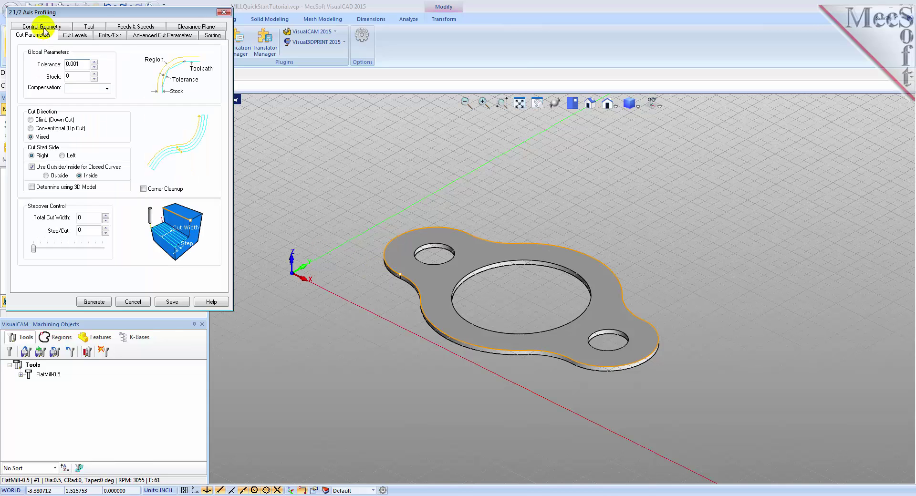
pyautogui.click(46, 175)
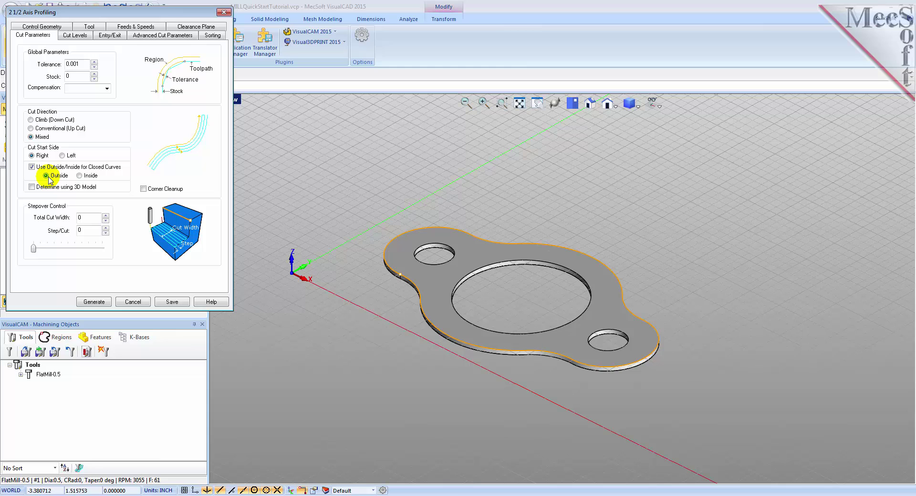
pyautogui.click(93, 302)
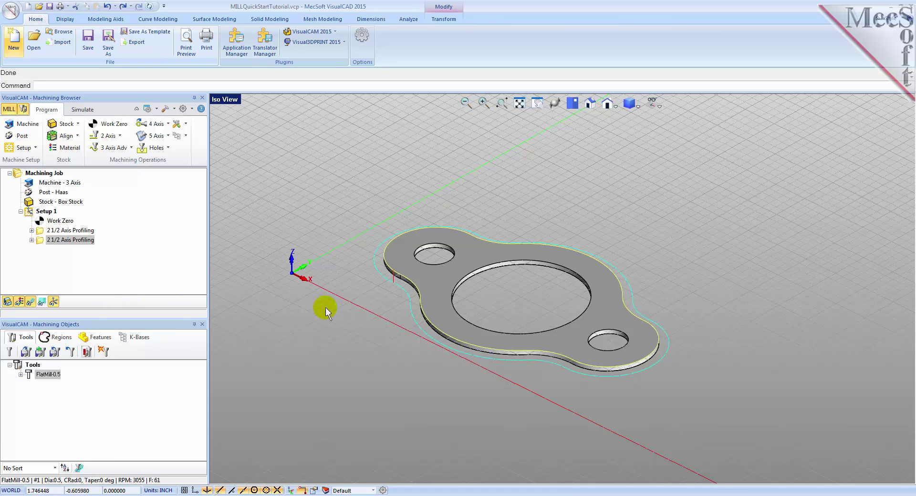
# Play the cut material simulation of the outer contour profiling operation, the second one in Setup 1.
pyautogui.click(57, 240)
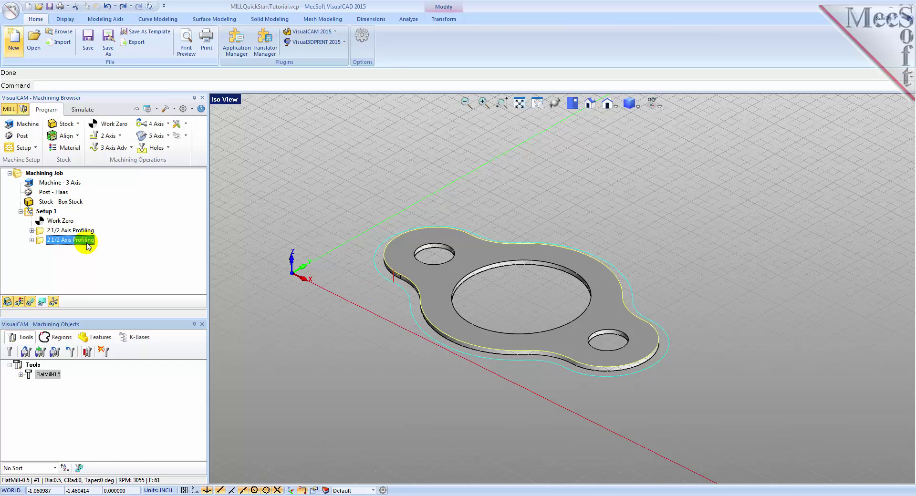
pyautogui.click(82, 110)
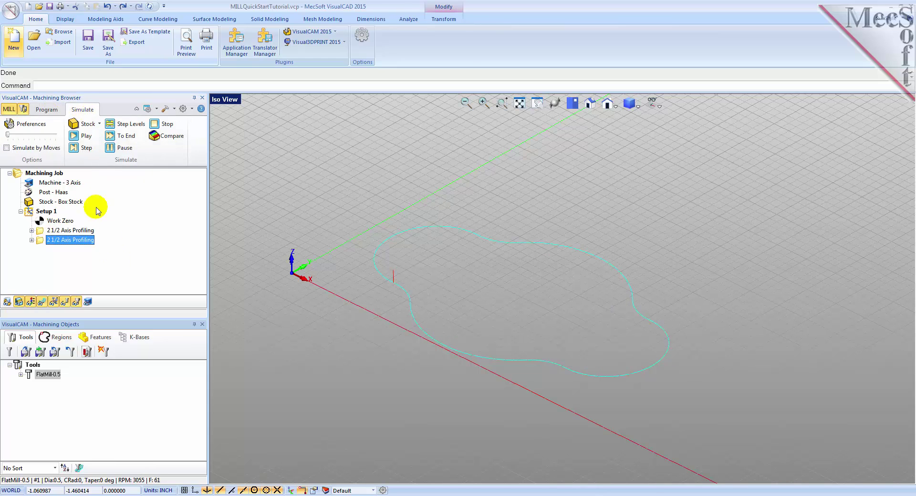
pyautogui.click(81, 136)
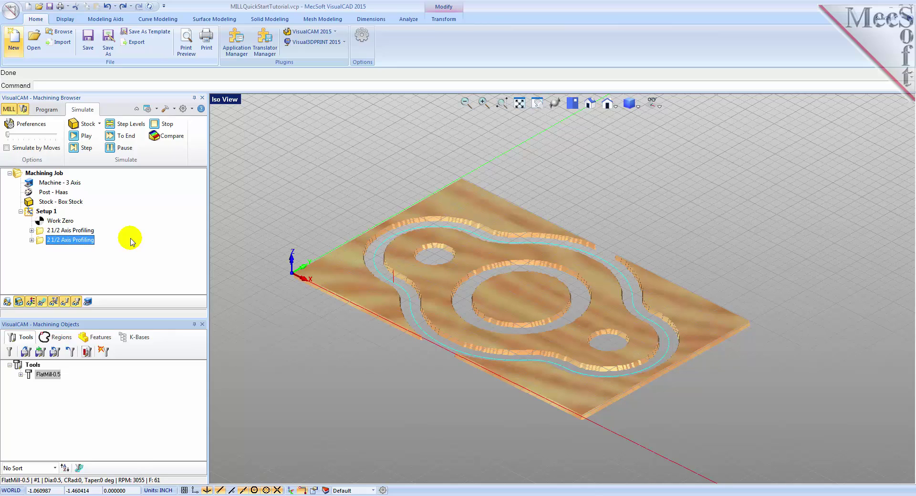
# Post Setup 1 with the Haas post as MILLQuickStartTutorial_Setup 1.nc, review the G-code in Notepad and close it.
pyautogui.click(42, 211)
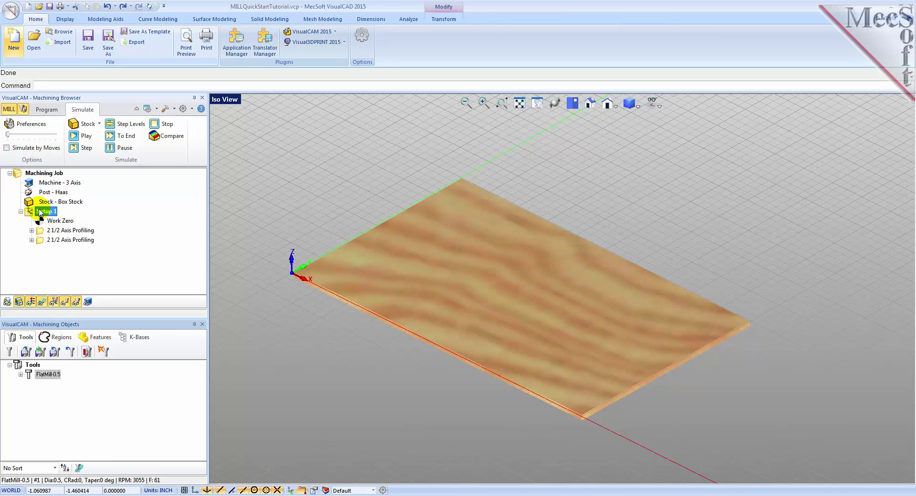
pyautogui.rightClick(40, 213)
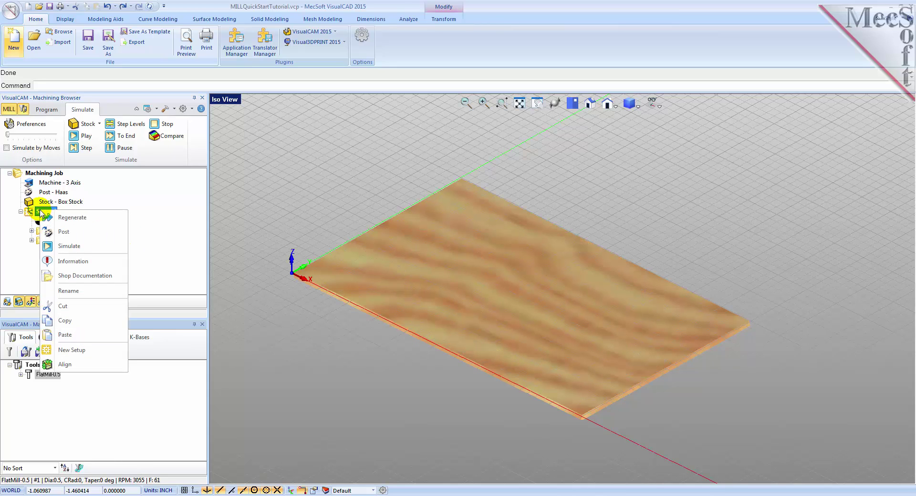
pyautogui.click(55, 232)
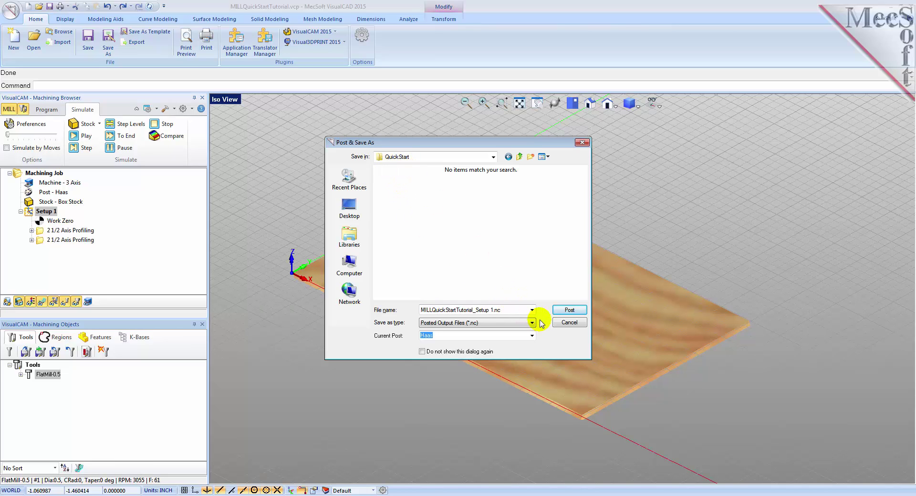
pyautogui.click(569, 310)
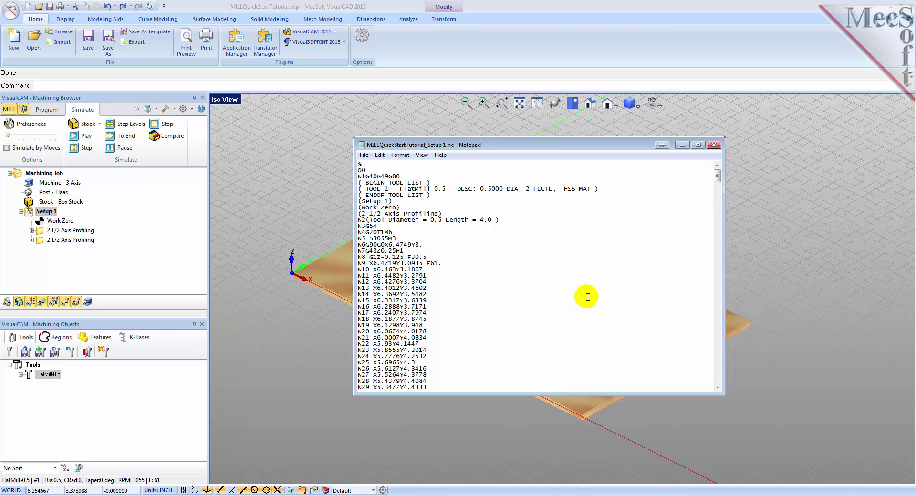
pyautogui.moveTo(716, 174)
pyautogui.mouseDown()
pyautogui.moveTo(712, 364)
pyautogui.moveTo(711, 164)
pyautogui.mouseUp()
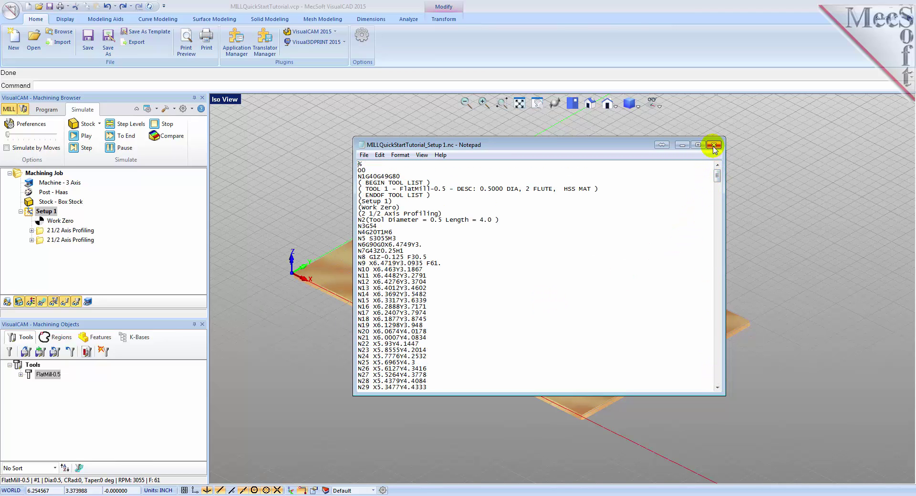
pyautogui.click(713, 144)
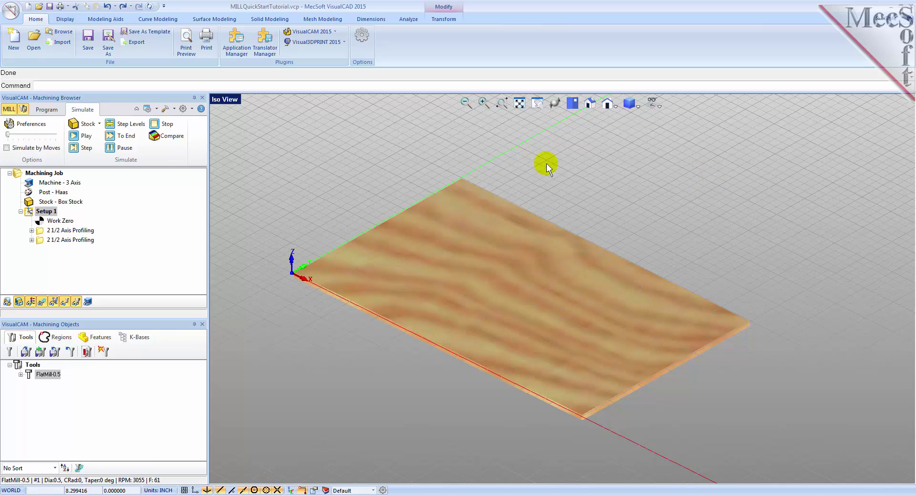
# Return to programming and review the machining operations information for Setup 1, including the machine times, then close it.
pyautogui.click(55, 110)
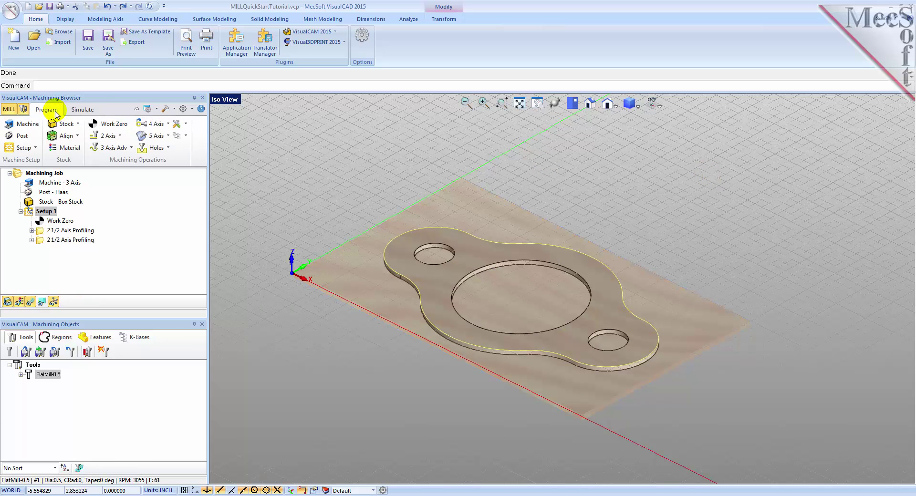
pyautogui.click(32, 214)
pyautogui.rightClick(32, 215)
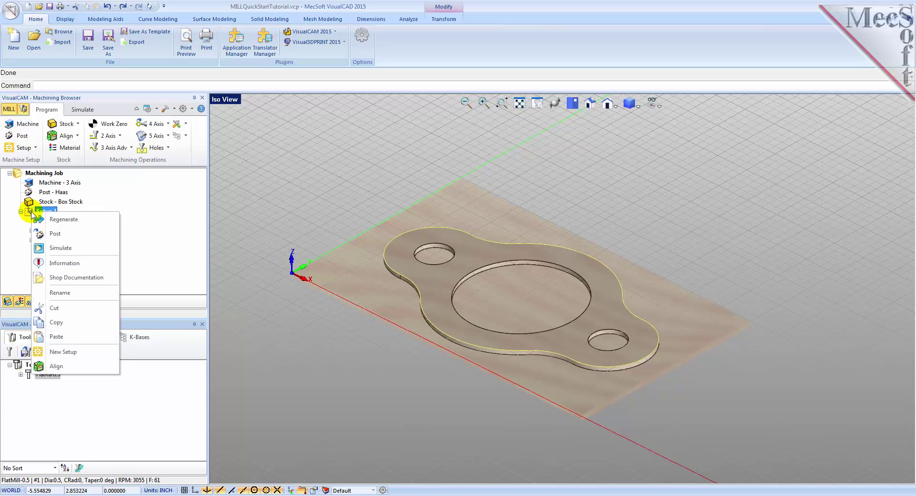
pyautogui.click(87, 266)
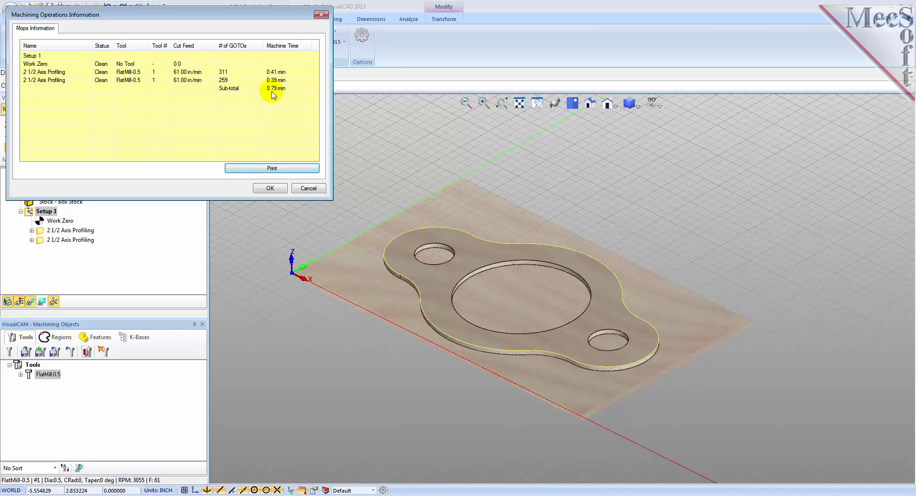
pyautogui.click(269, 189)
pyautogui.click(27, 177)
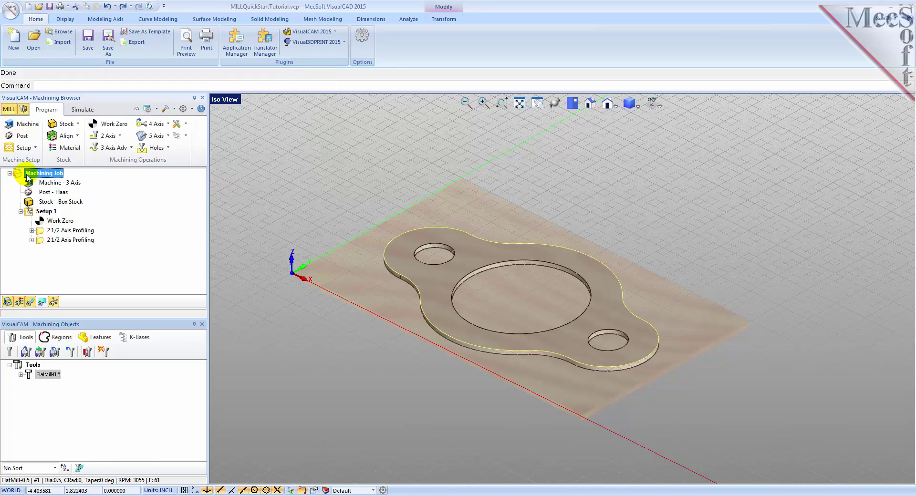
pyautogui.rightClick(28, 177)
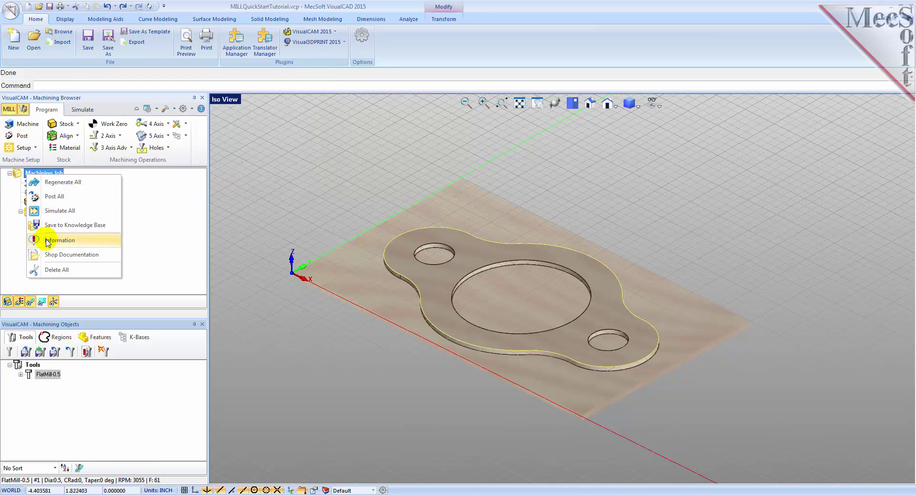
pyautogui.click(154, 248)
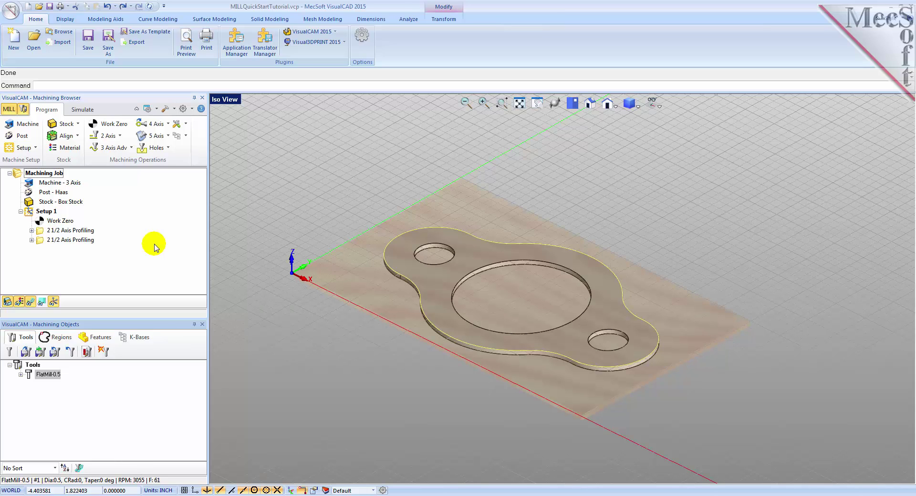
# Create shop documentation for Setup 1 as MILLQuickStartTutorial.html using Template1, review the setup sheet in the browser and close it.
pyautogui.rightClick(31, 213)
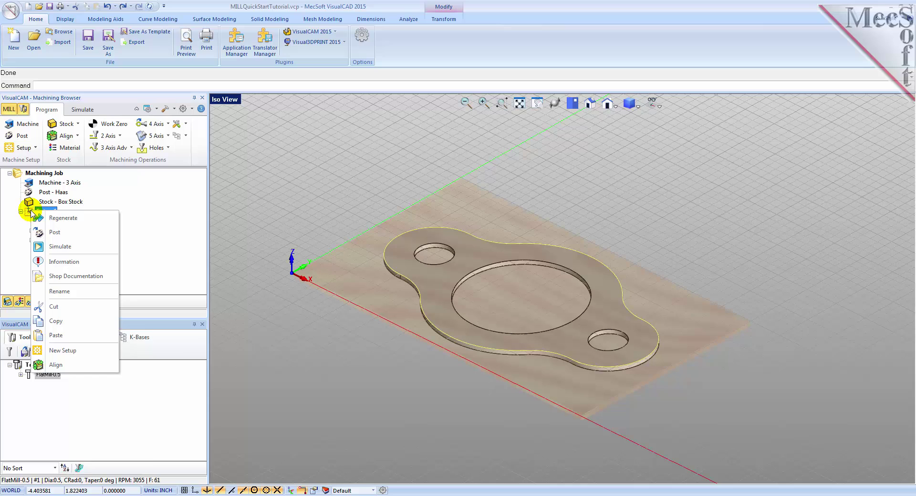
pyautogui.click(70, 277)
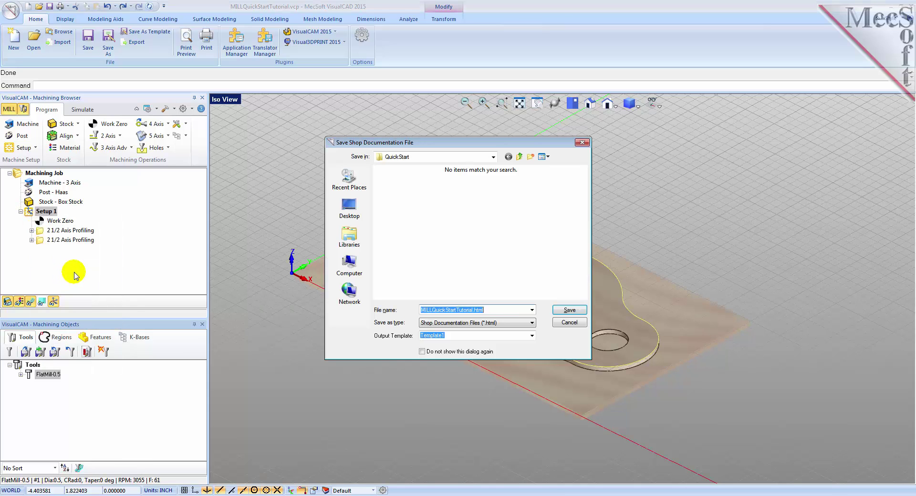
pyautogui.click(568, 311)
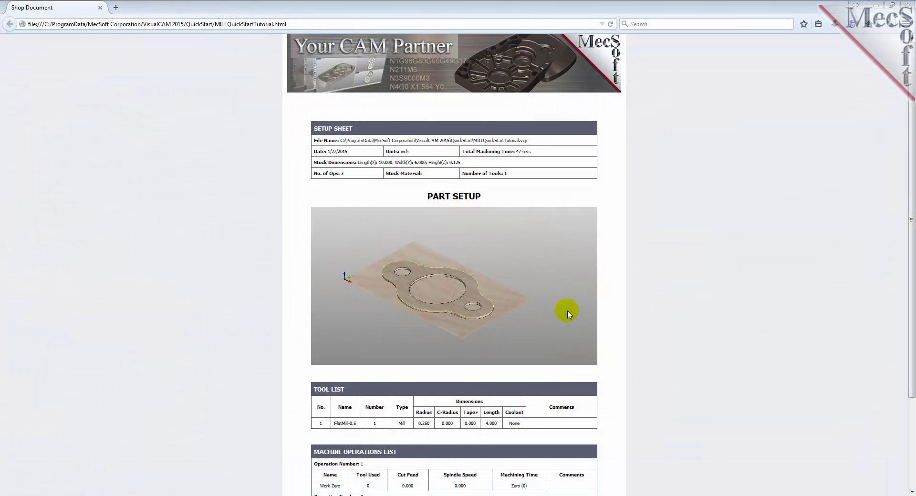
pyautogui.scroll(-1, 911, 217)
pyautogui.moveTo(912, 213); pyautogui.dragTo(913, 183)
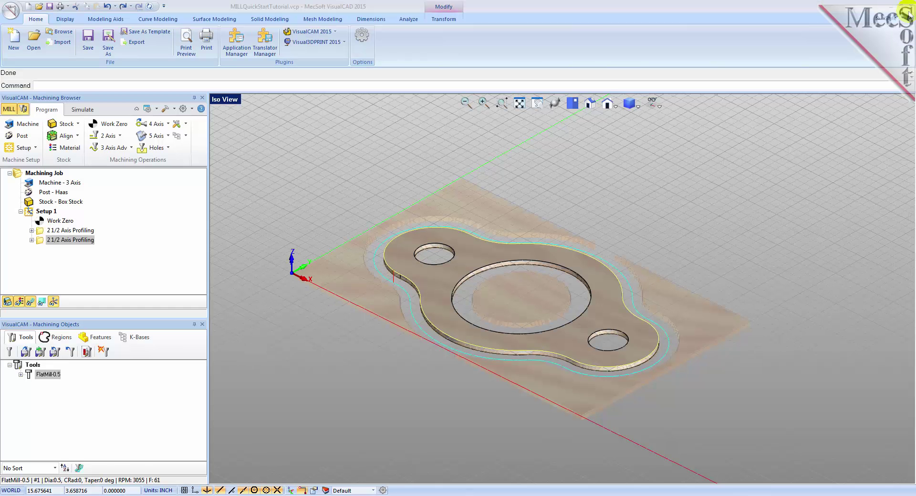
pyautogui.click(907, 5)
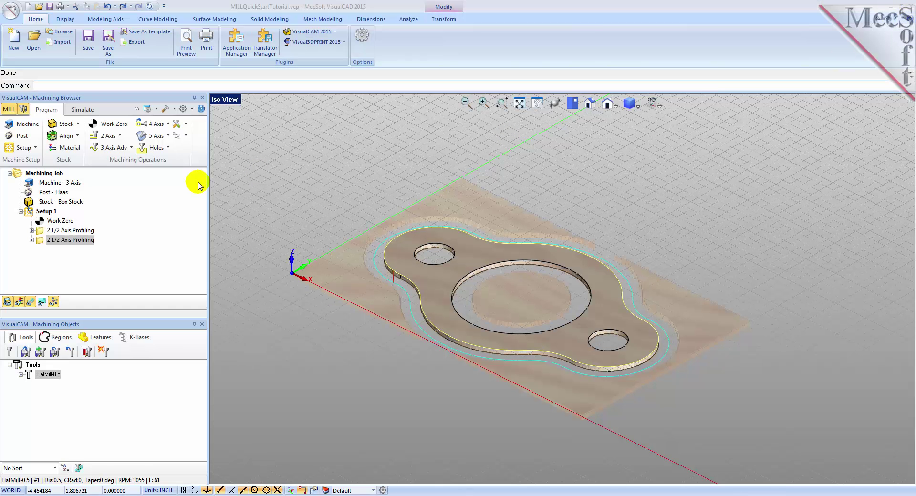
pyautogui.click(44, 173)
pyautogui.rightClick(50, 173)
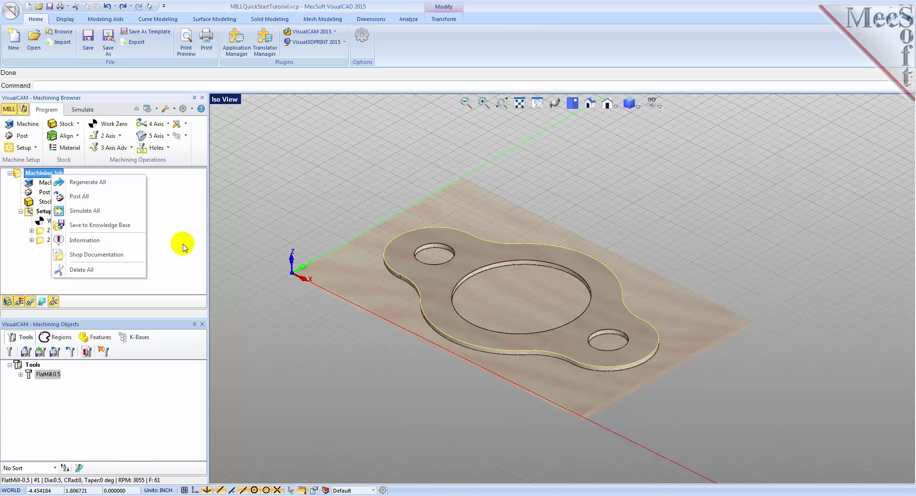
pyautogui.click(287, 230)
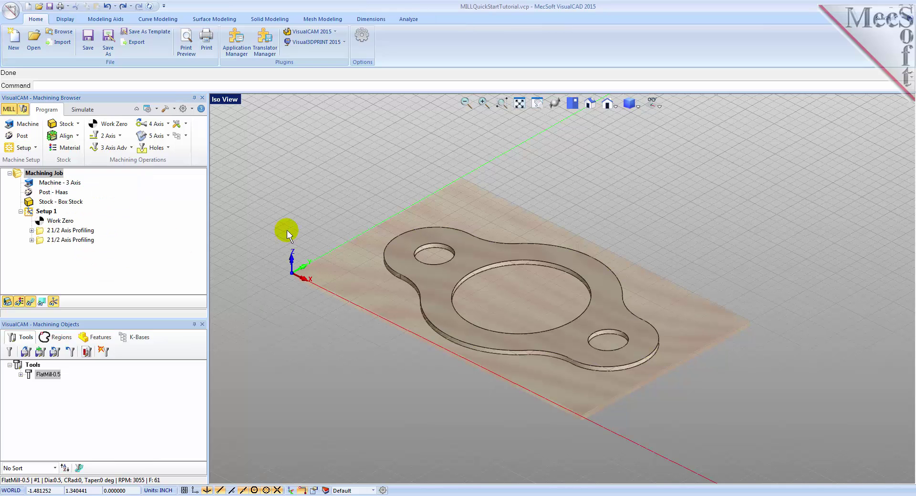